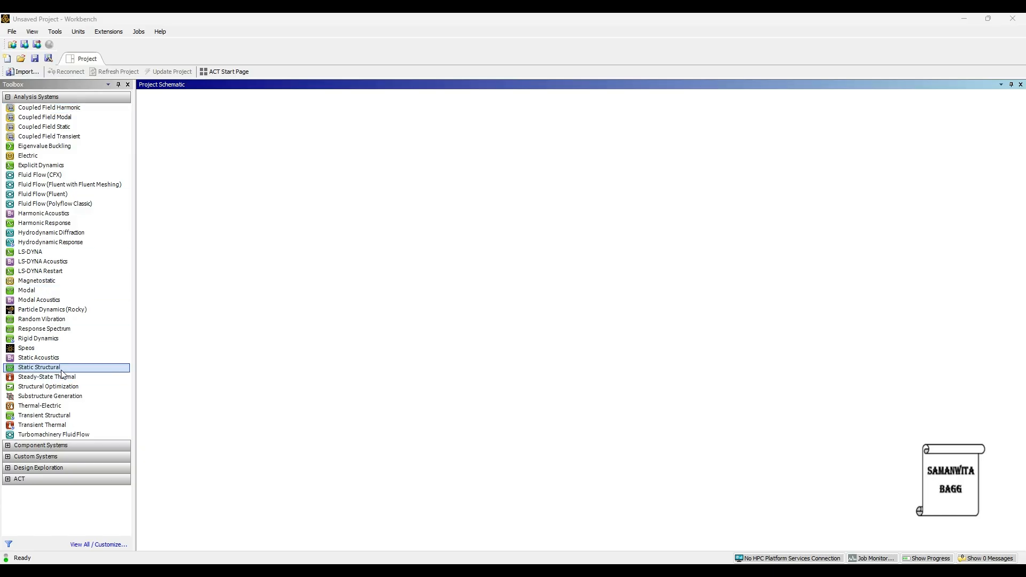
# Create a Static Structural system in the project schematic and open the General Materials library in its engineering data.
pyautogui.moveTo(62, 374); pyautogui.dragTo(238, 367)
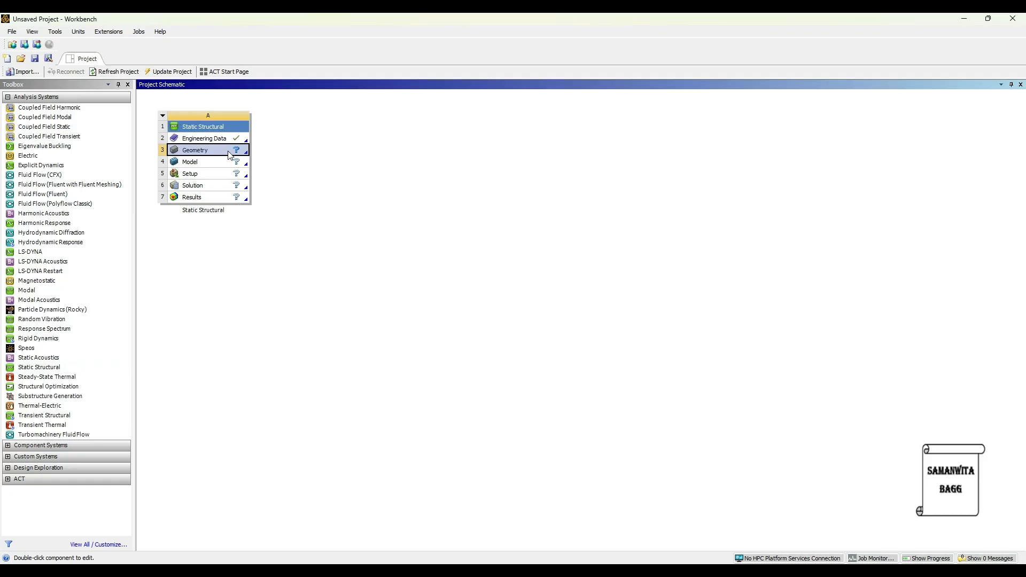
pyautogui.doubleClick(217, 139)
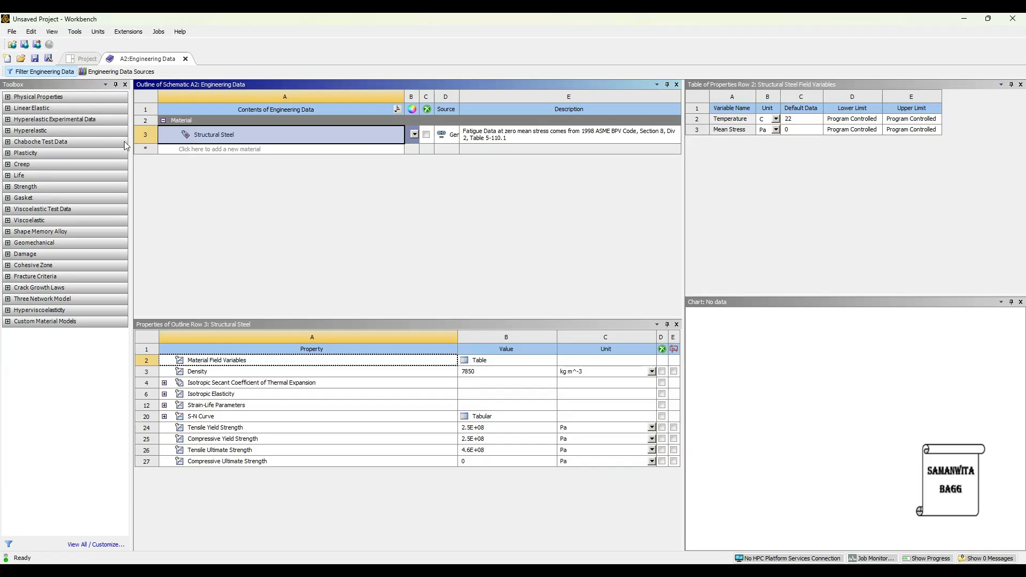
pyautogui.click(118, 71)
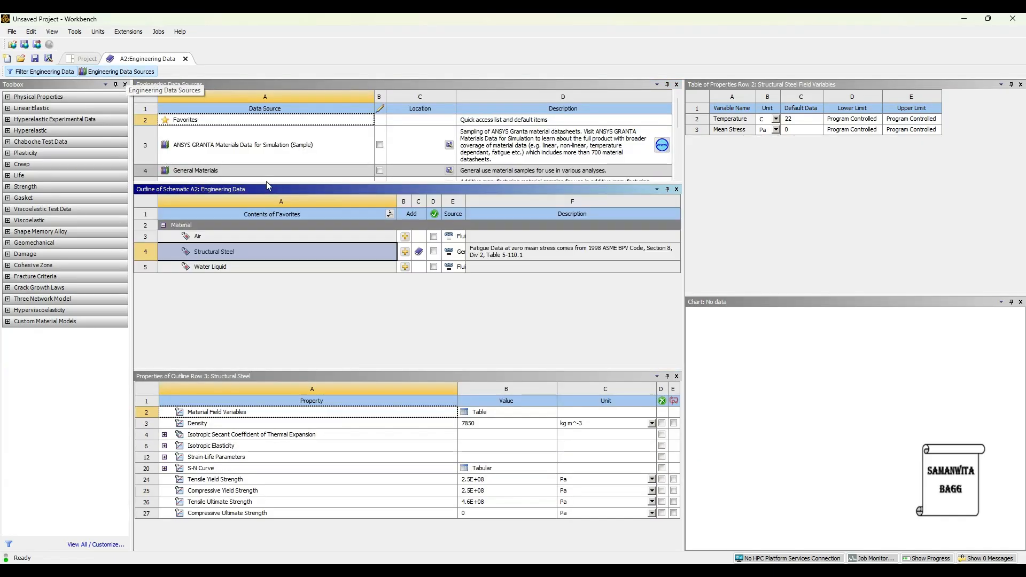
pyautogui.click(317, 170)
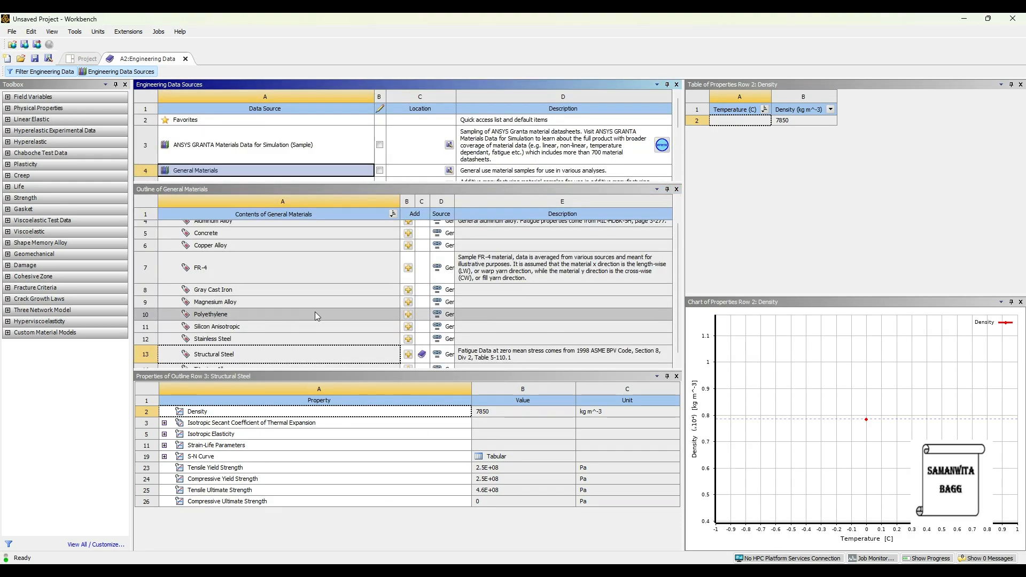
# Add Aluminum Alloy, Copper Alloy, Stainless Steel and Polyethylene from General Materials to the engineering data.
pyautogui.scroll(1, 316, 312)
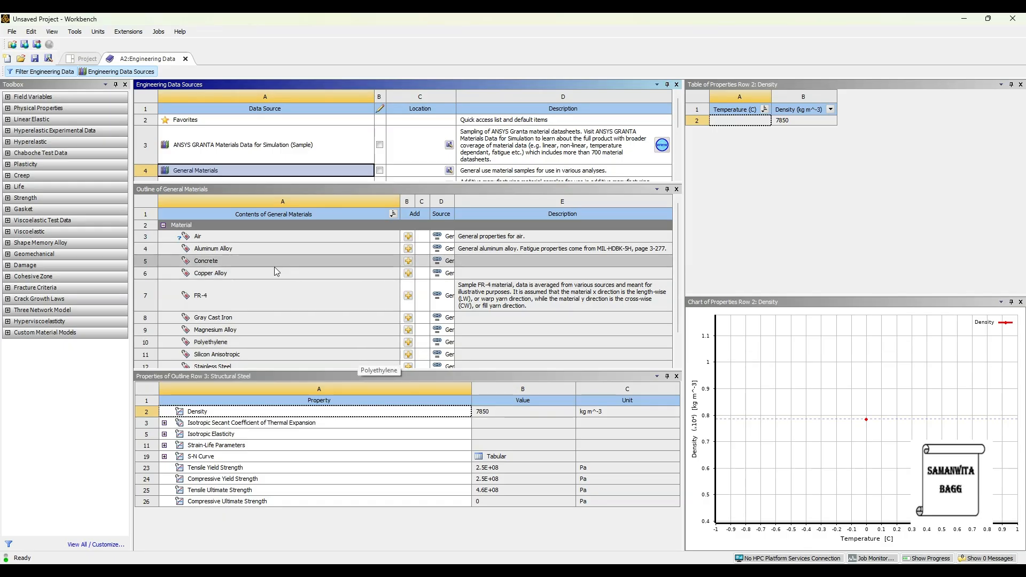
pyautogui.click(408, 249)
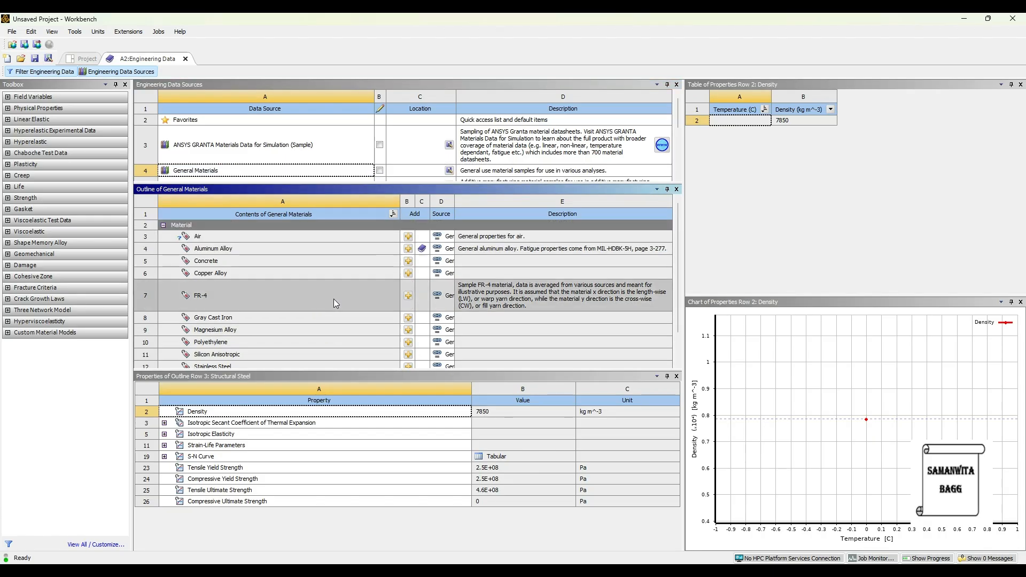
pyautogui.click(408, 273)
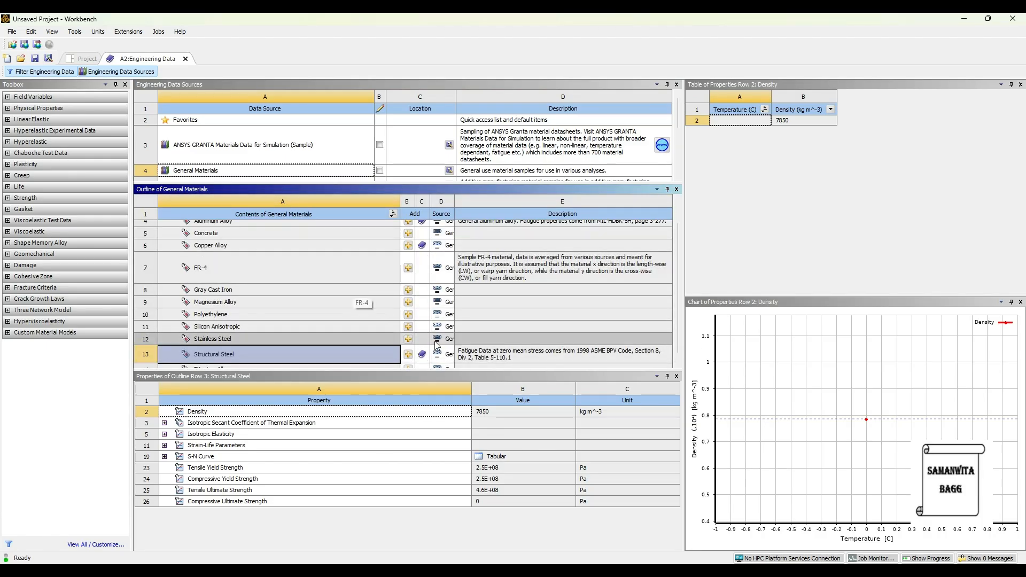
pyautogui.click(408, 340)
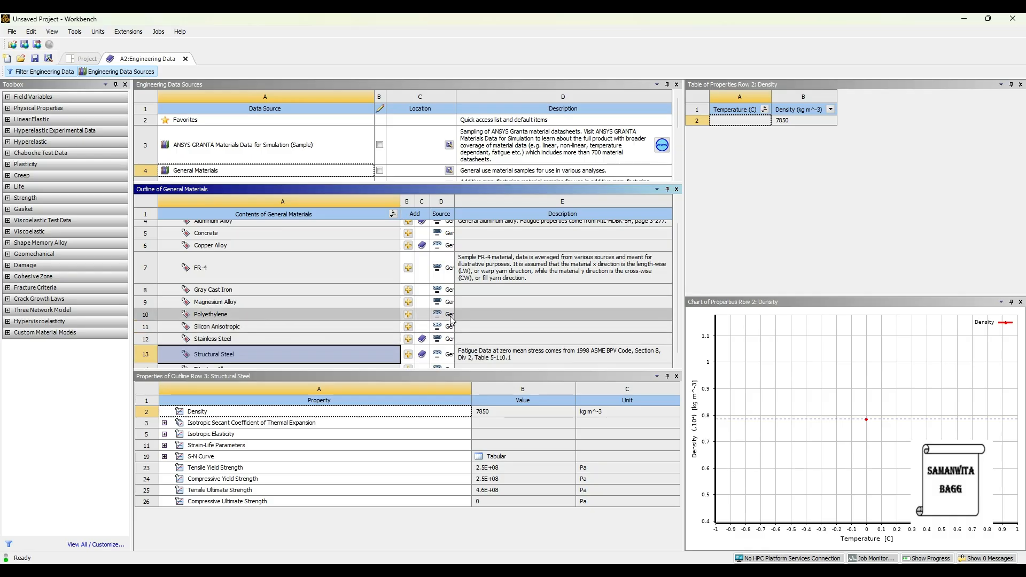
pyautogui.click(408, 306)
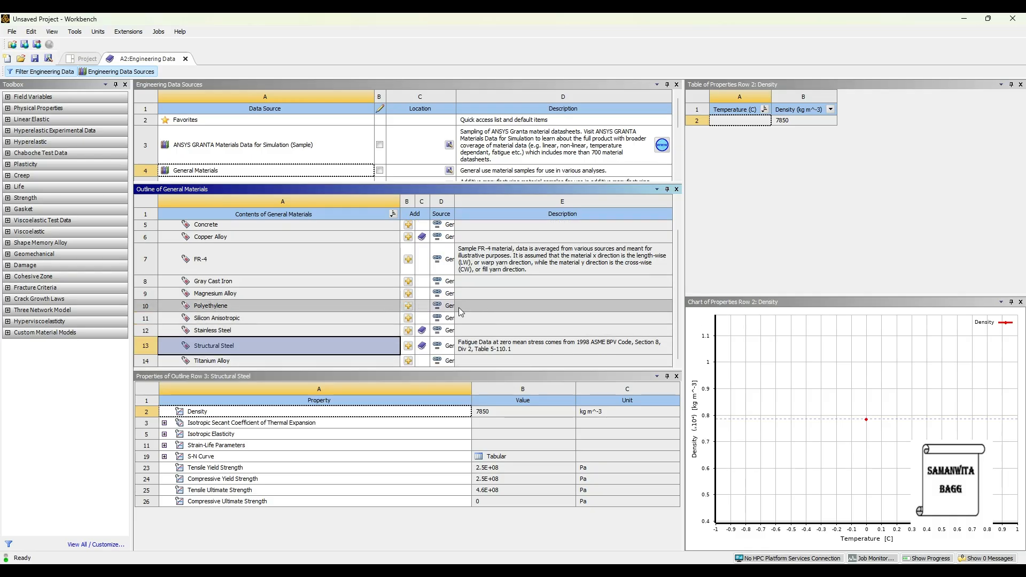
pyautogui.scroll(1, 488, 347)
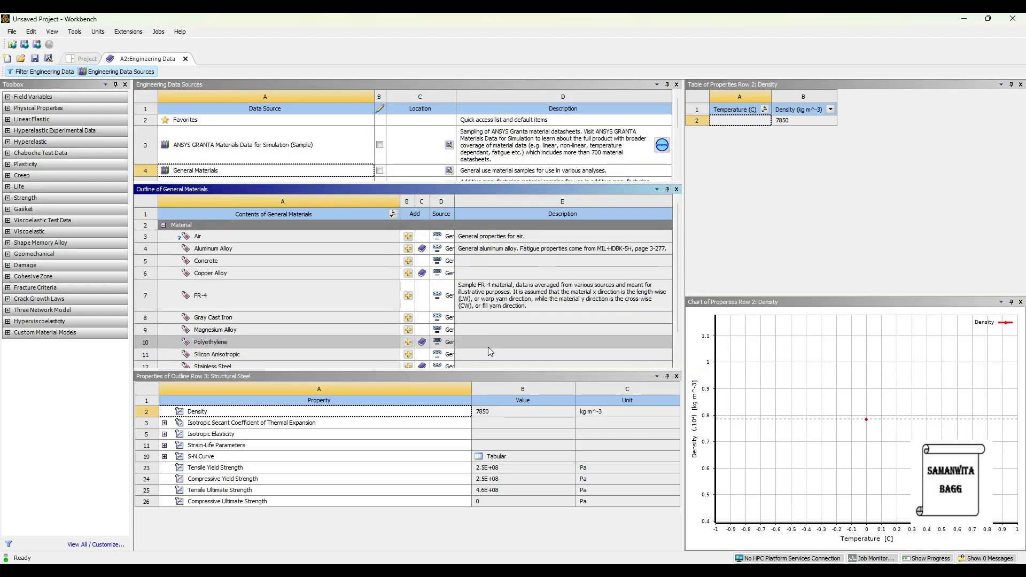
# Return to the project schematic and import Water Bottle.STEP as the Static Structural system's geometry.
pyautogui.click(85, 58)
pyautogui.click(170, 71)
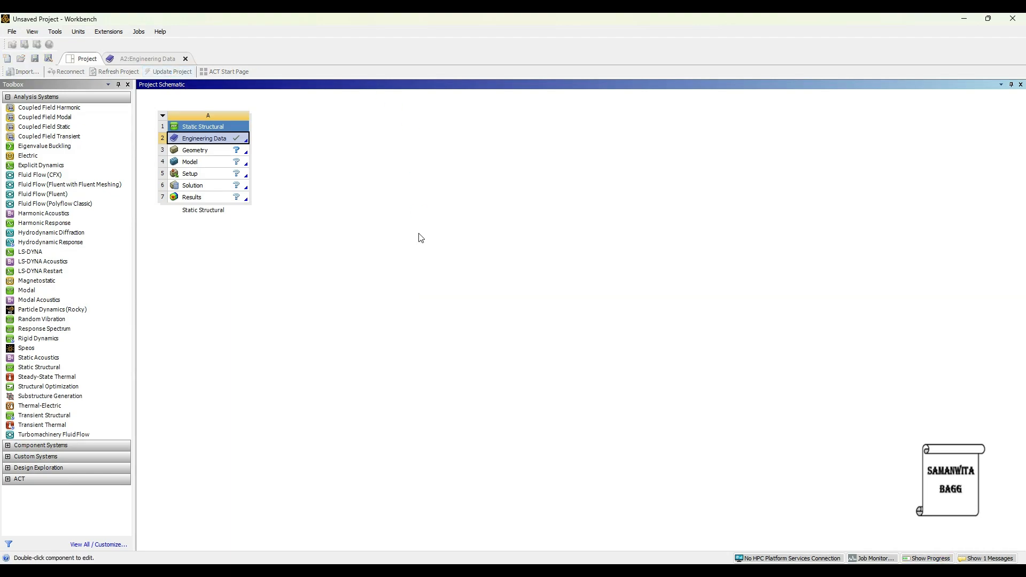
pyautogui.click(204, 152)
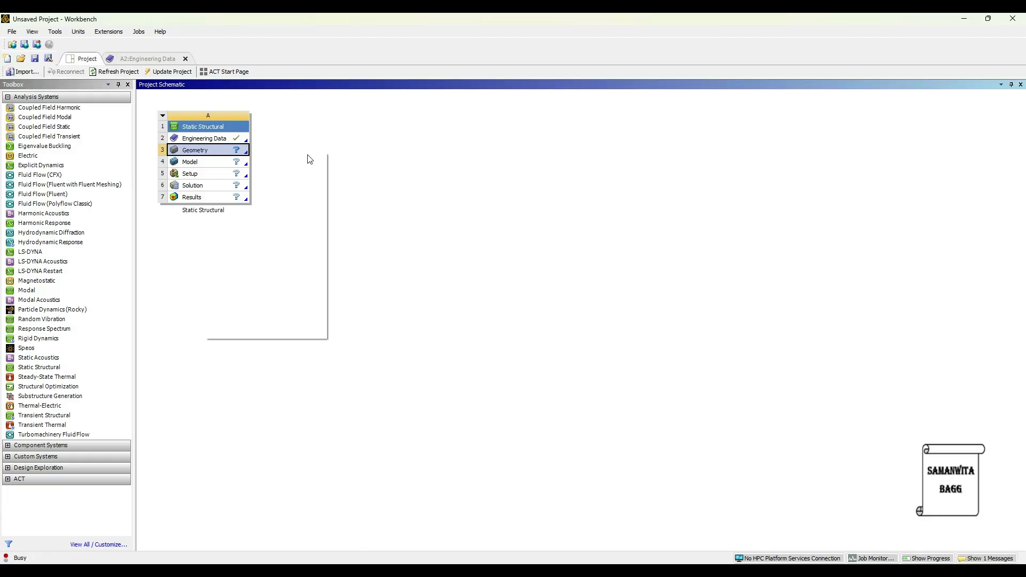
pyautogui.moveTo(268, 191)
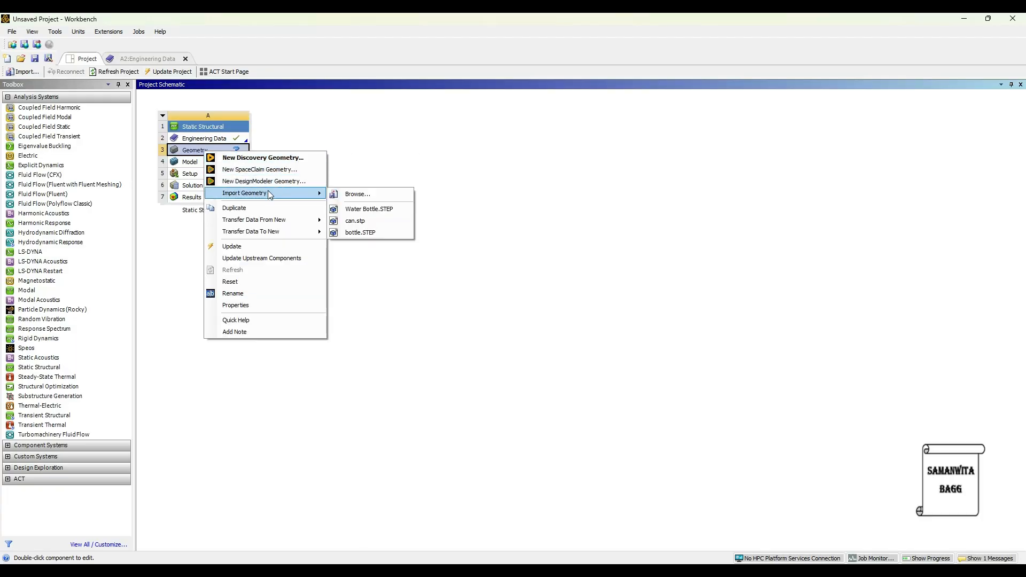
pyautogui.click(373, 209)
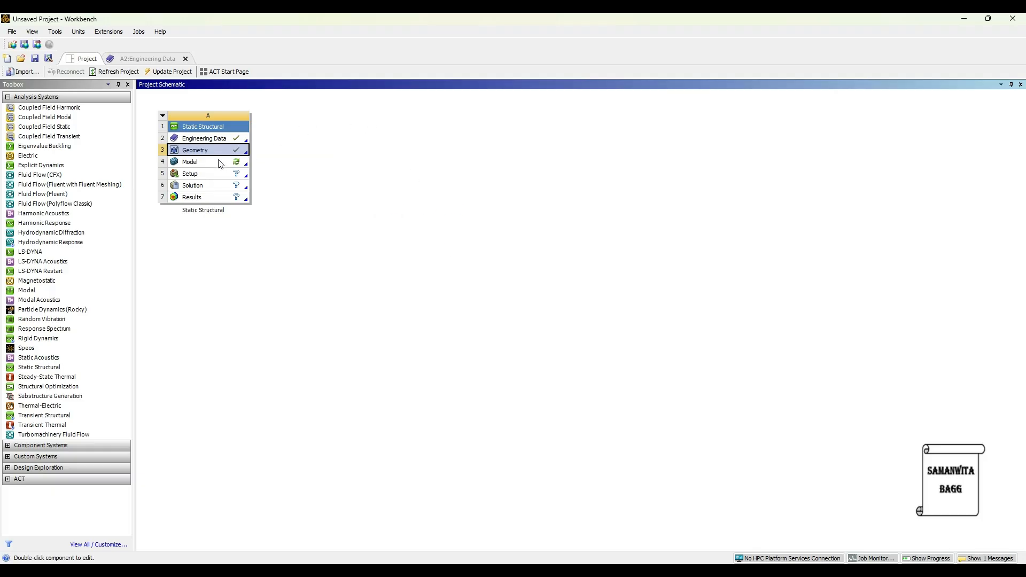
# Open the model in Mechanical and identify the bottle body and the cap body under the geometry.
pyautogui.doubleClick(208, 163)
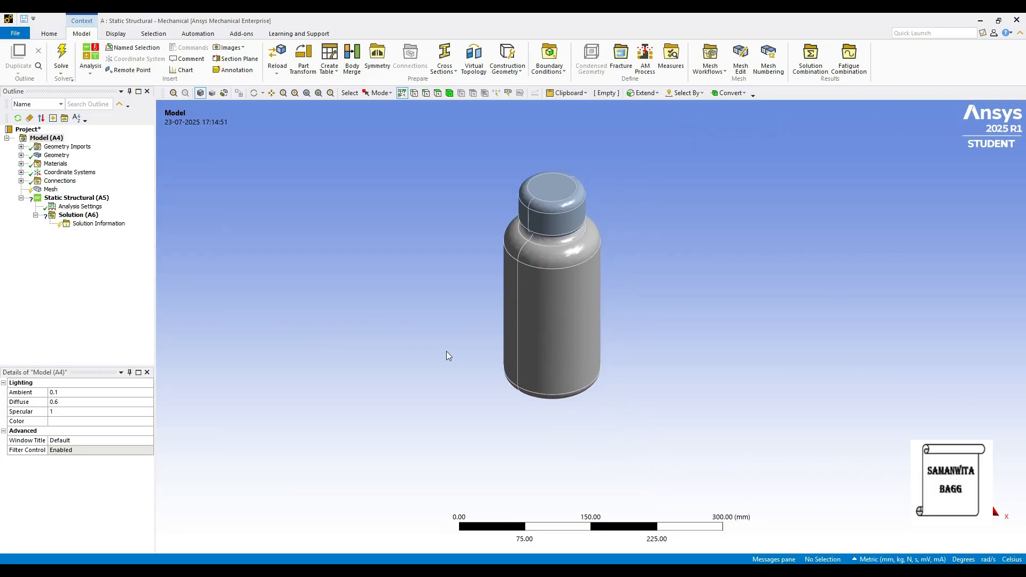
pyautogui.click(21, 155)
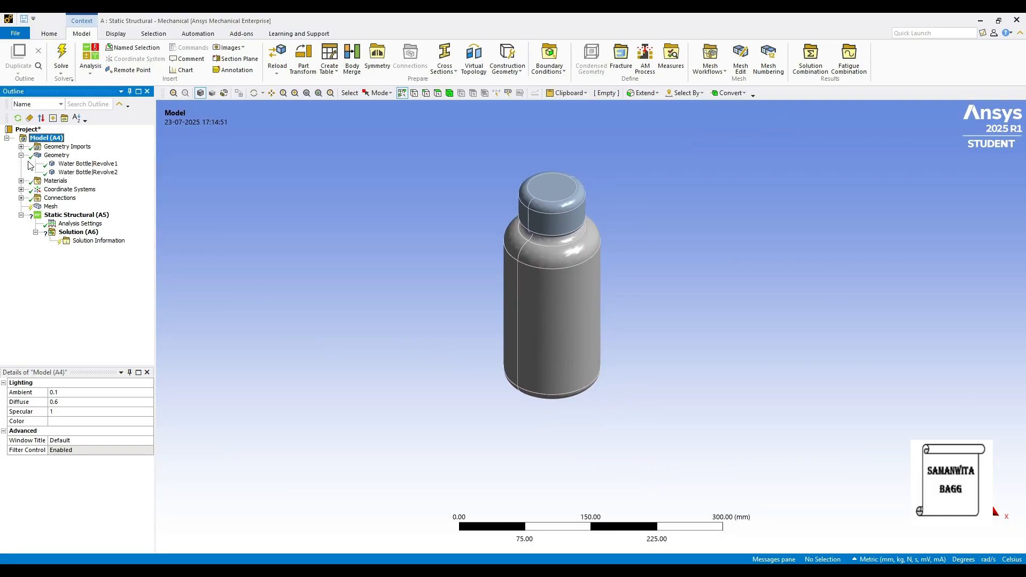
pyautogui.click(88, 164)
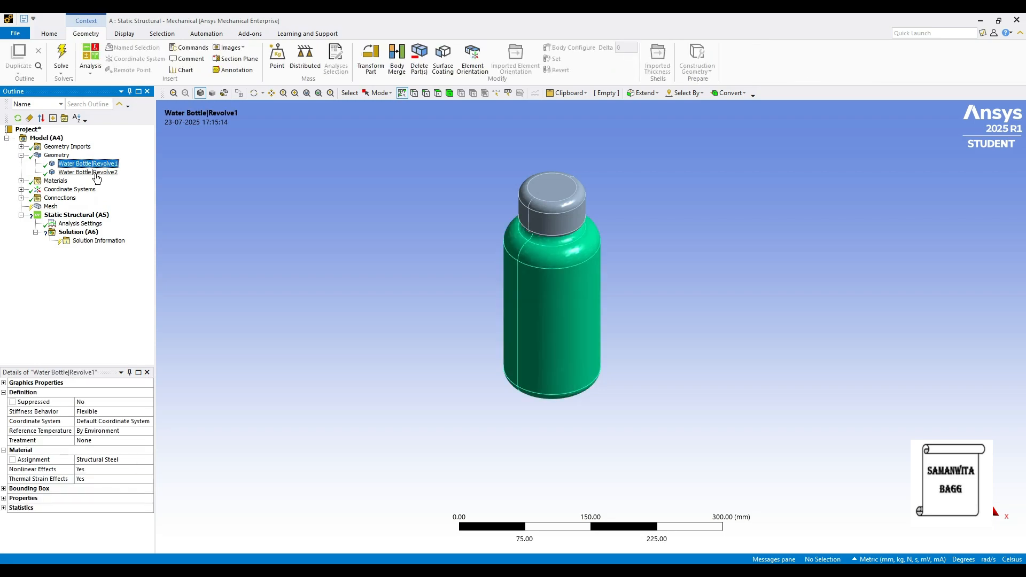
pyautogui.click(91, 172)
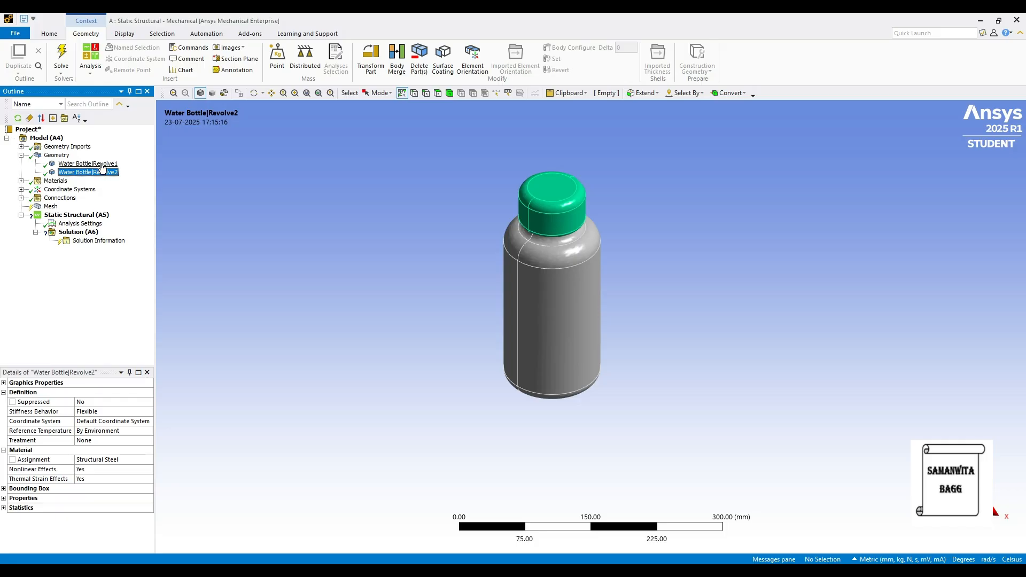
# Open the bottle body's material assignment and assign Stainless Steel to the cap body, Water Bottle|Revolve2.
pyautogui.click(101, 165)
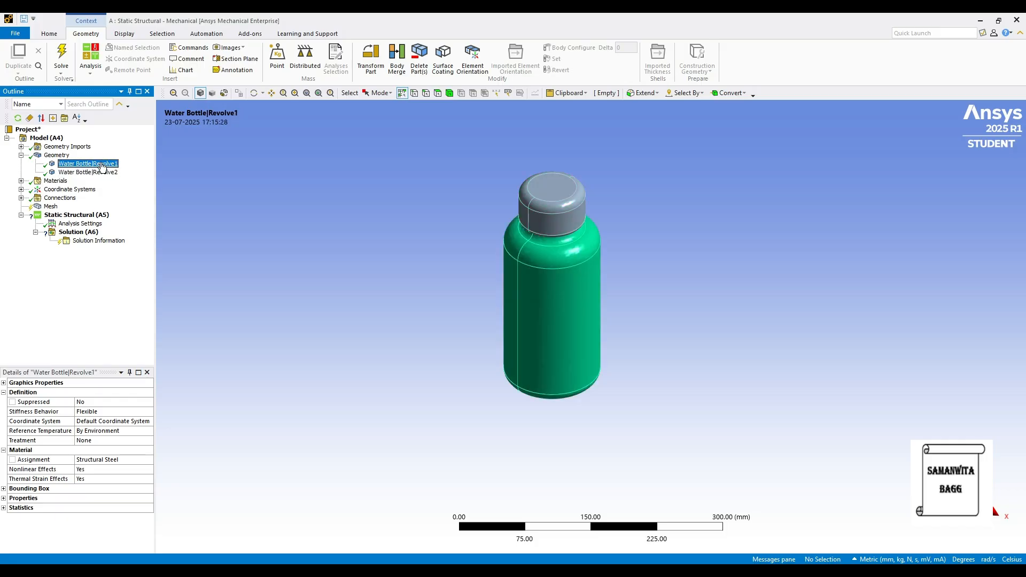
pyautogui.click(148, 461)
pyautogui.click(149, 460)
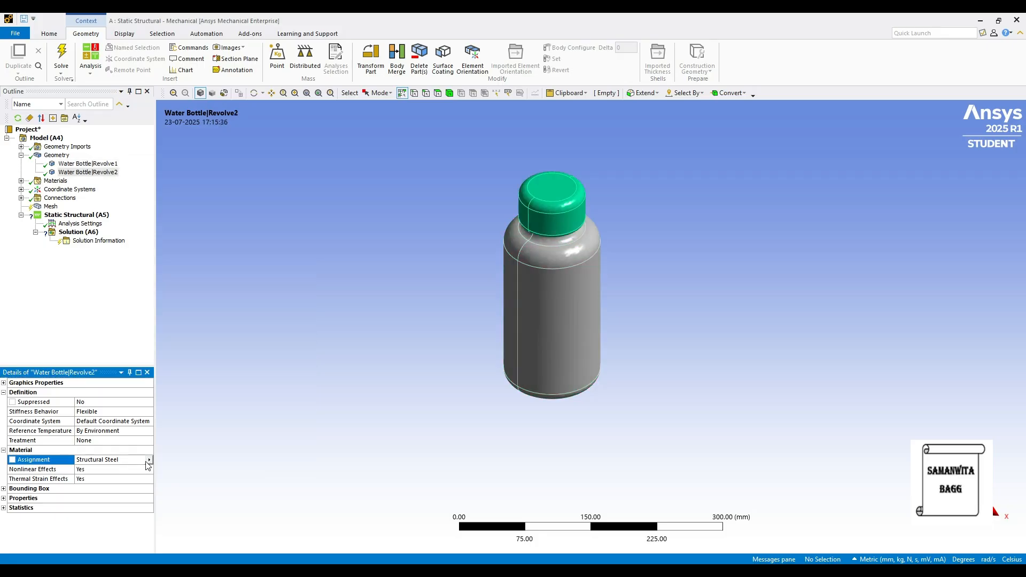
pyautogui.click(148, 460)
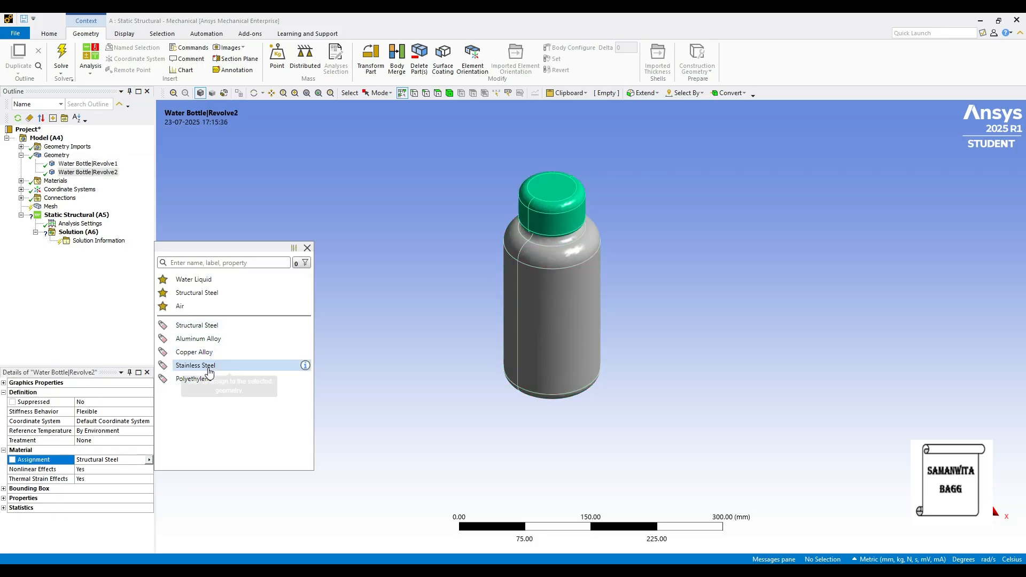
pyautogui.click(209, 368)
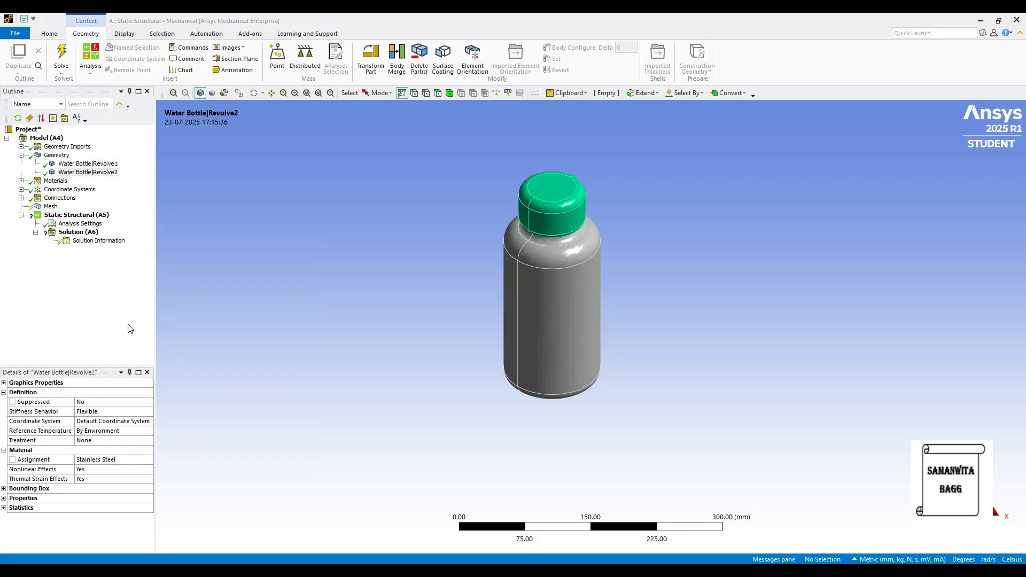
# Switch the unit system to Metric (m, kg, N, s, V, A) and mesh the bottle with a 0.1 m element size.
pyautogui.click(47, 207)
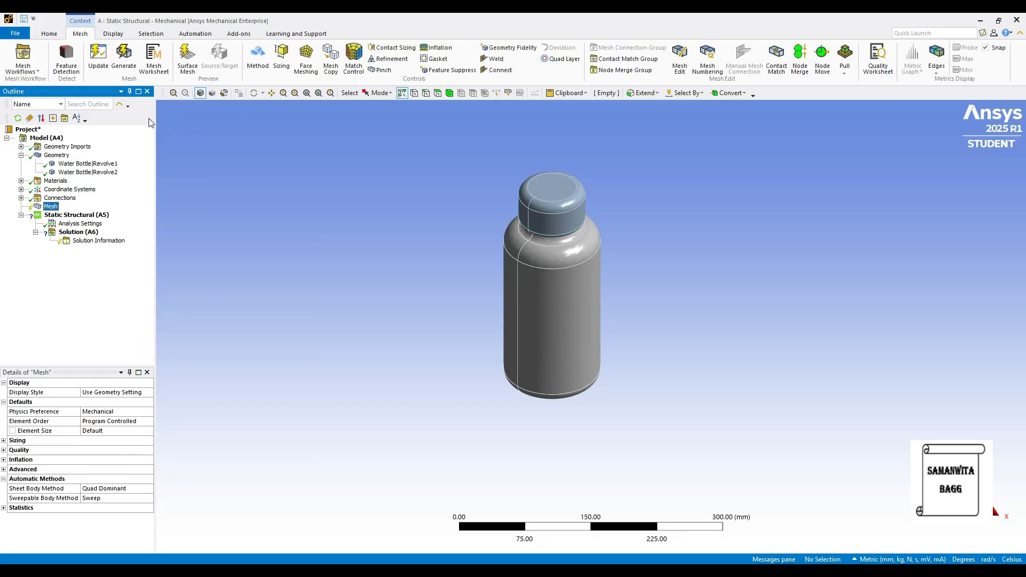
pyautogui.click(94, 431)
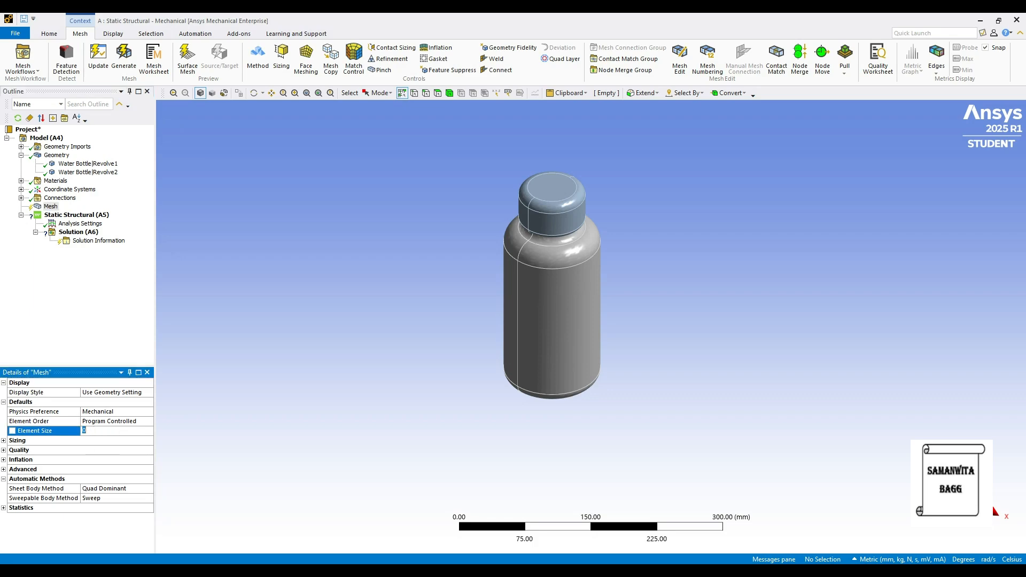
pyautogui.click(903, 559)
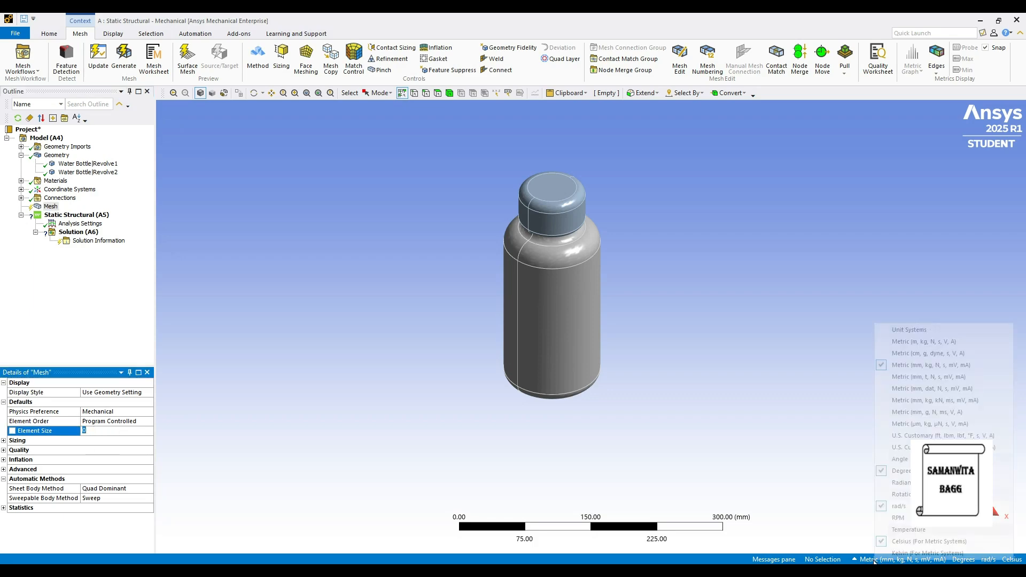
pyautogui.click(935, 342)
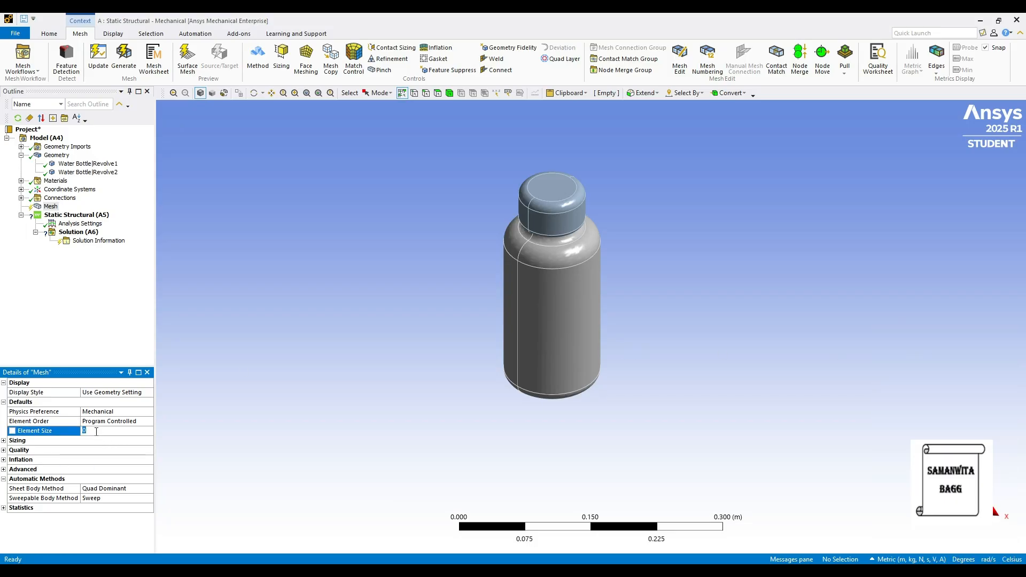
pyautogui.press('Return')
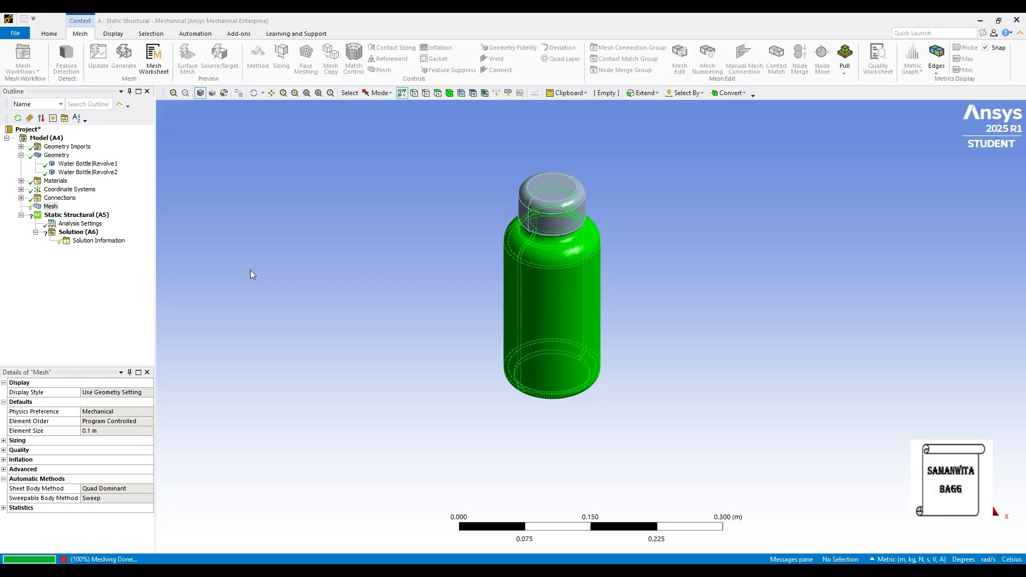
pyautogui.moveTo(576, 349); pyautogui.dragTo(630, 318, button='middle')
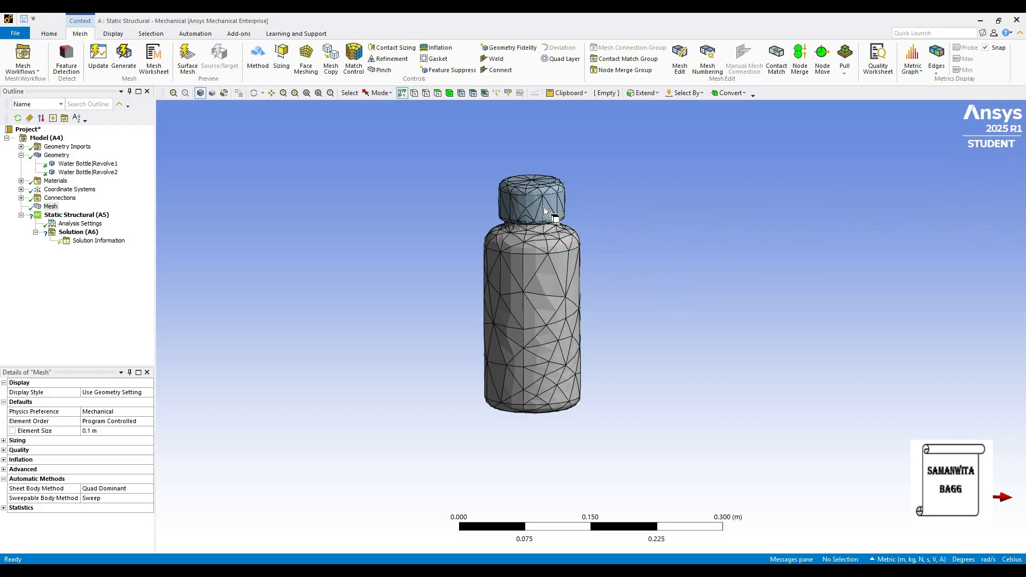
pyautogui.scroll(3, 526, 355)
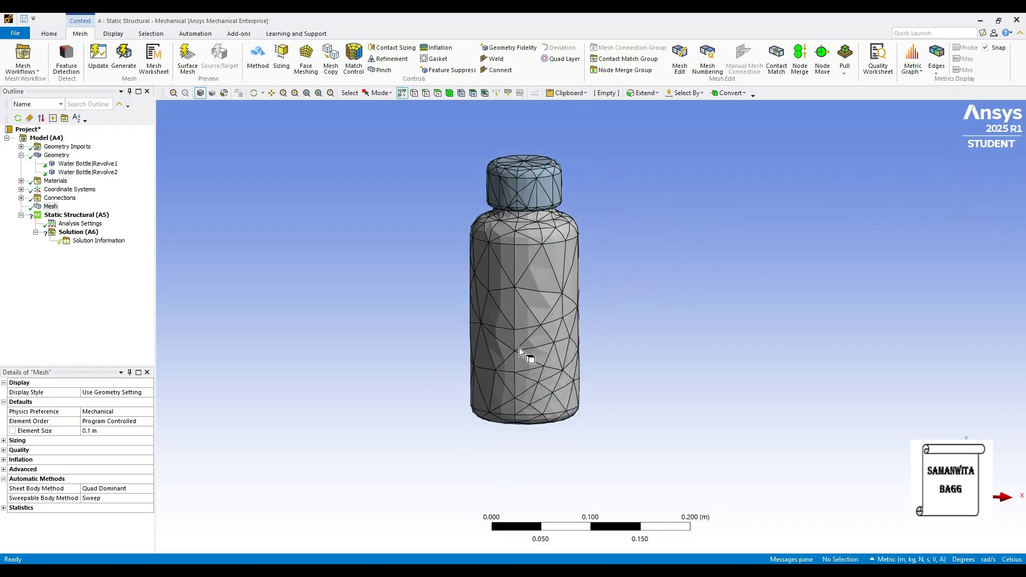
pyautogui.keyDown('ctrl'); pyautogui.moveTo(509, 330); pyautogui.dragTo(565, 339, button='middle'); pyautogui.keyUp('ctrl')
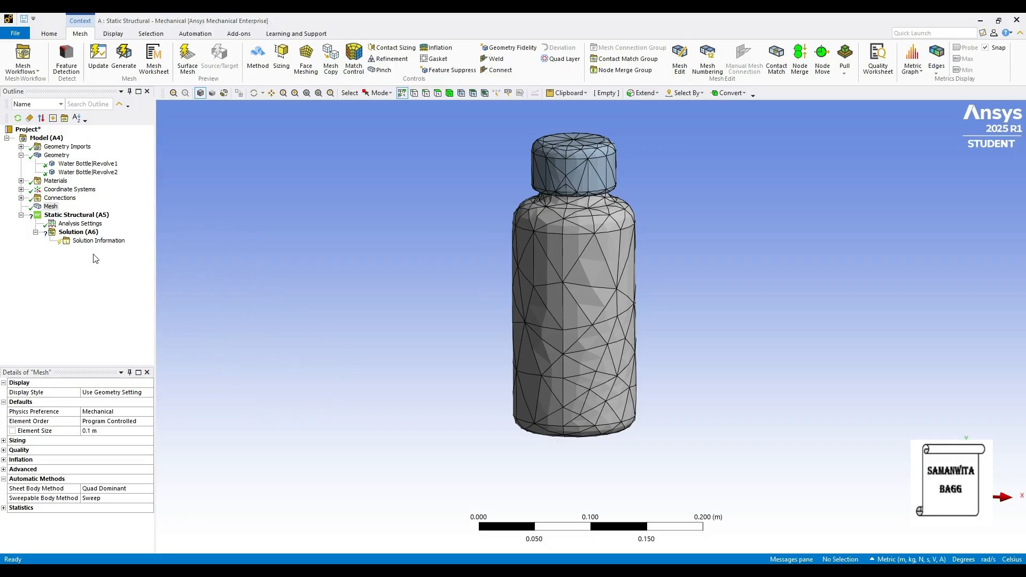
# Add a fixed support to the Static Structural analysis on the flat bottom face of the bottle.
pyautogui.click(86, 216)
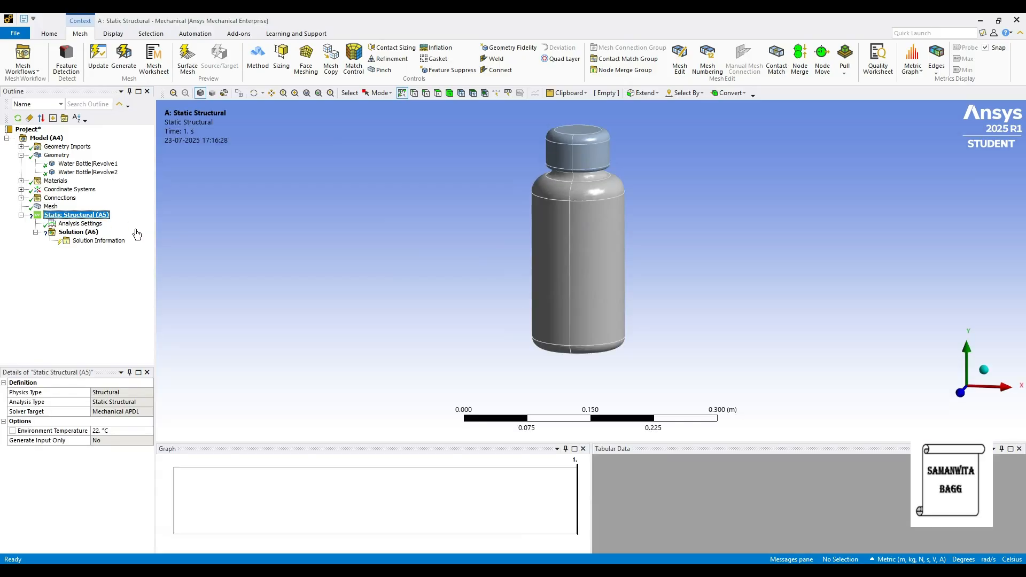
pyautogui.rightClick(87, 215)
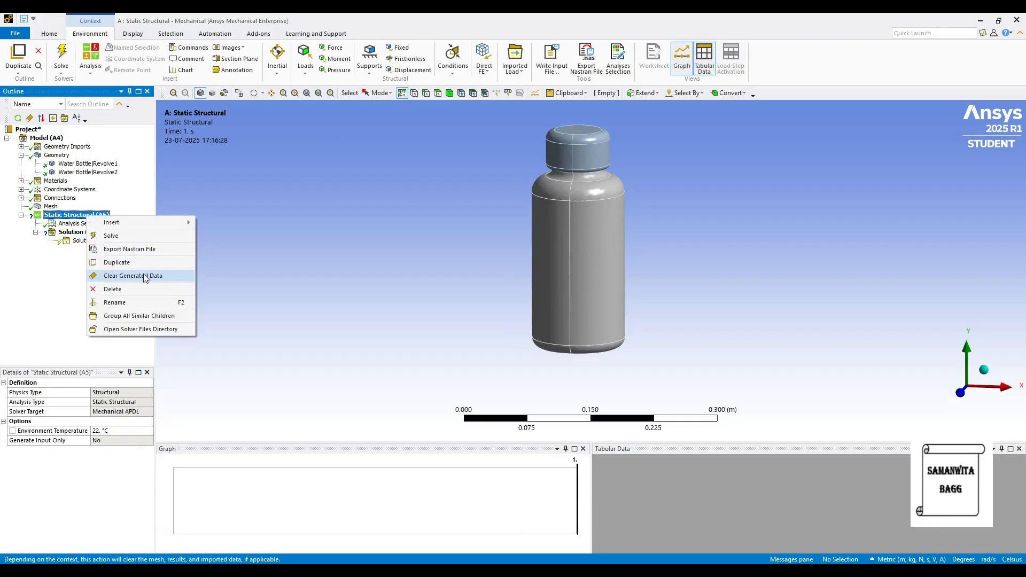
pyautogui.moveTo(142, 223)
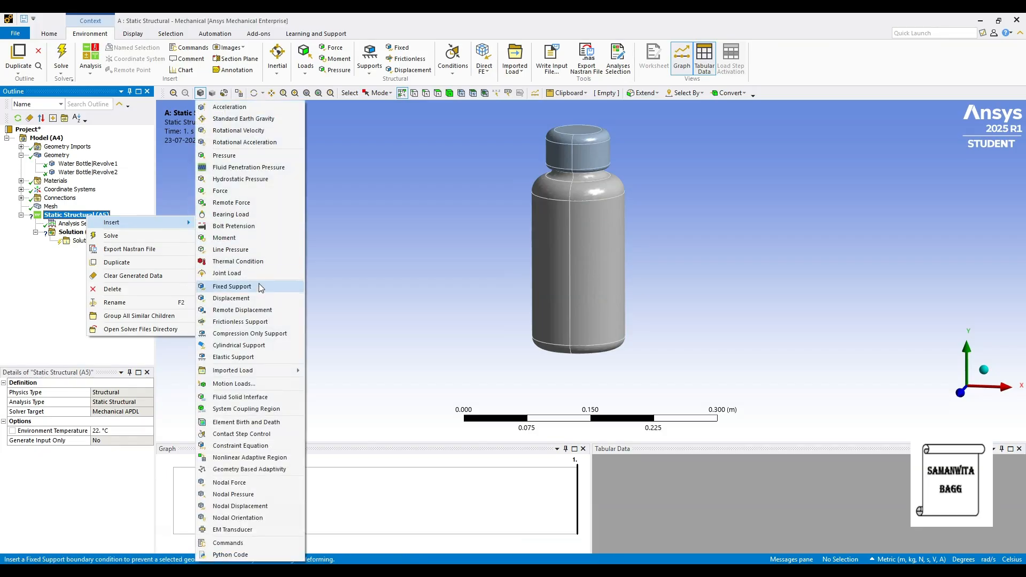
pyautogui.click(232, 287)
pyautogui.moveTo(600, 299); pyautogui.dragTo(594, 281, button='middle')
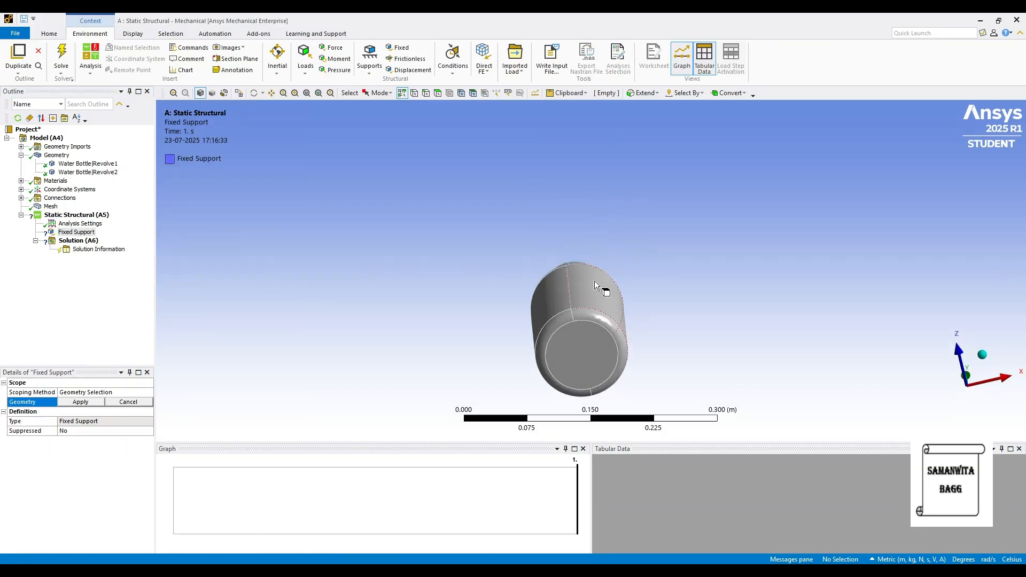
pyautogui.click(579, 338)
pyautogui.click(84, 401)
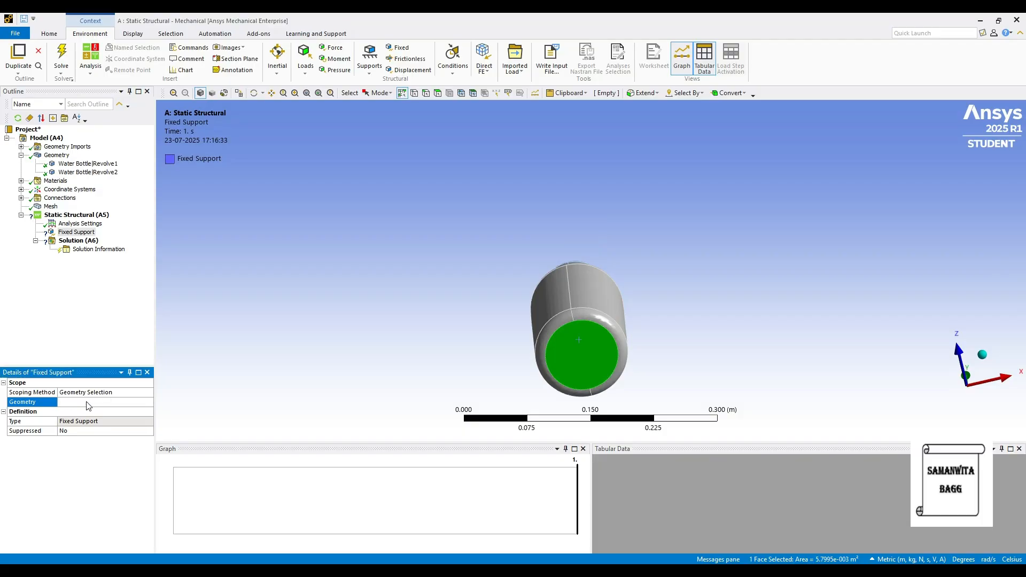
# Add a 2 Pa pressure load to the two cylindrical side faces of the bottle body.
pyautogui.moveTo(646, 257); pyautogui.dragTo(584, 261, button='middle')
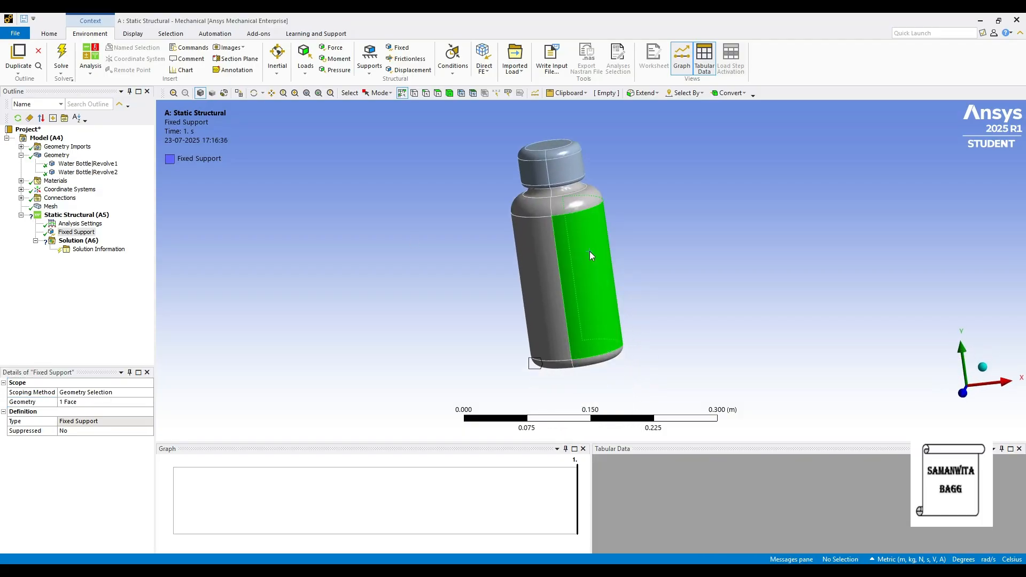
pyautogui.click(529, 258)
pyautogui.keyDown('ctrl'); pyautogui.click(578, 255); pyautogui.keyUp('ctrl')
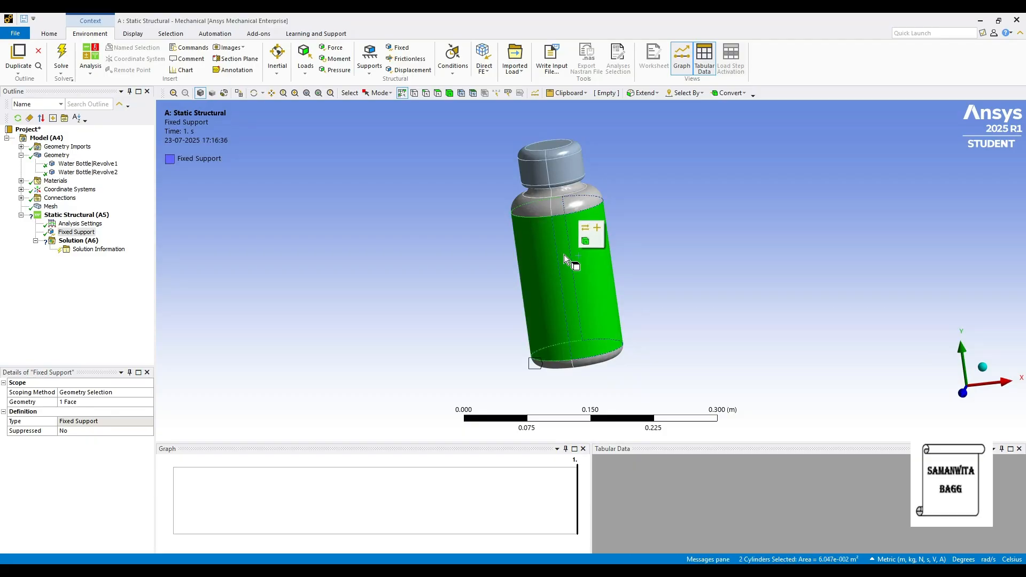
pyautogui.rightClick(581, 254)
pyautogui.moveTo(629, 259)
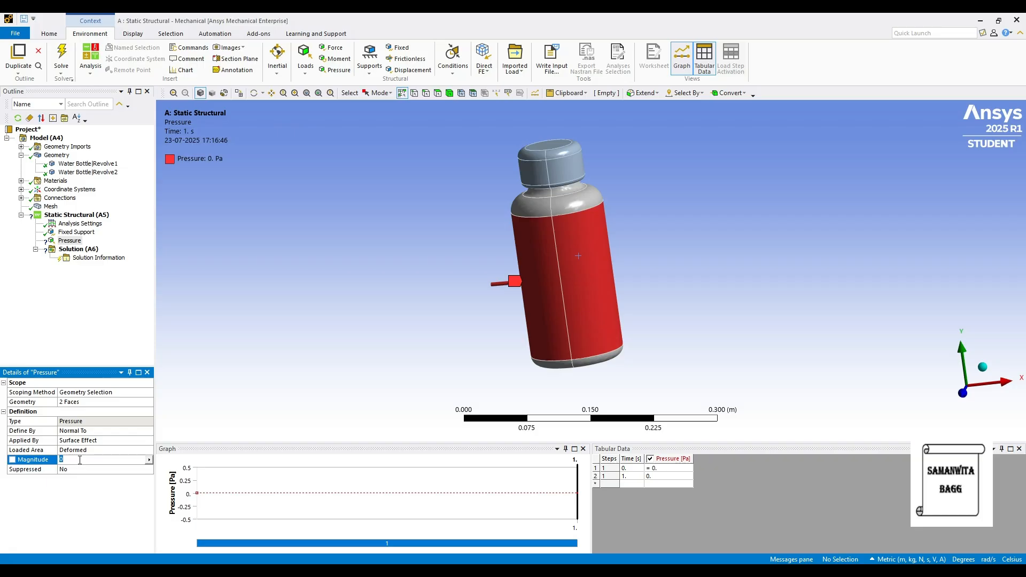
pyautogui.press('Return')
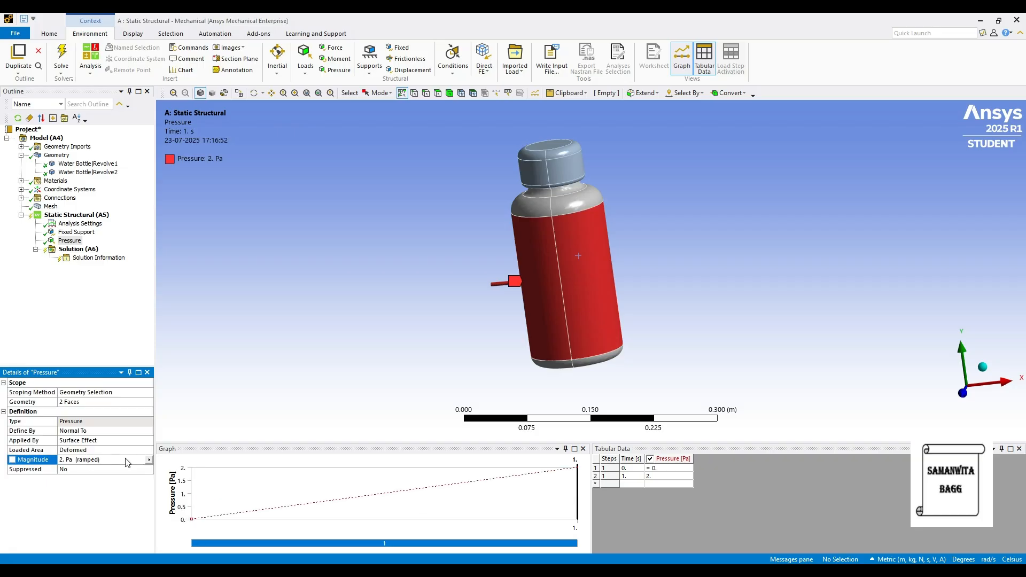
# Switch the unit system to Metric (mm, kg, N, s, mV, mA) and set the pressure magnitude to 2 MPa.
pyautogui.click(925, 558)
pyautogui.click(940, 360)
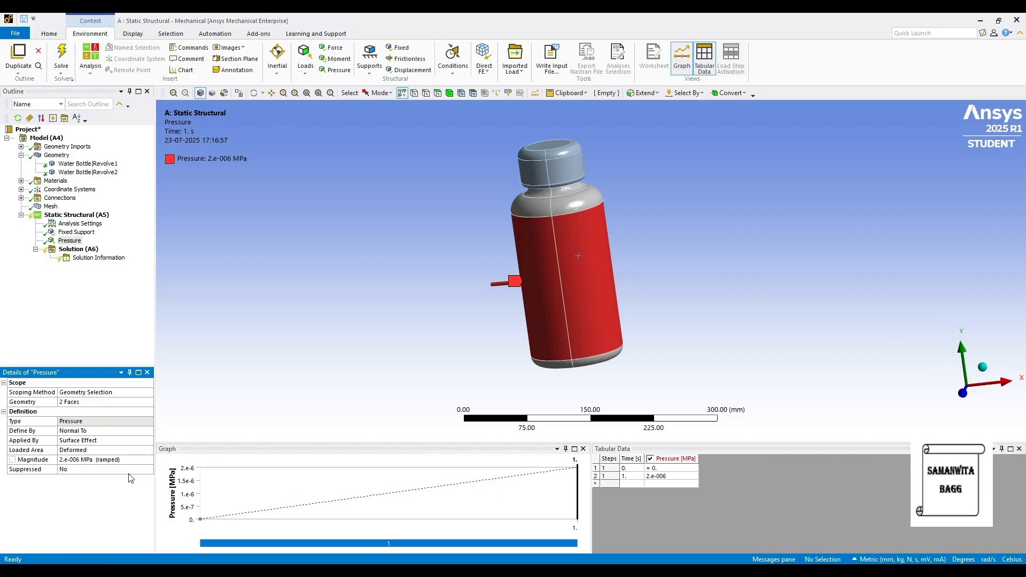
pyautogui.click(97, 459)
pyautogui.write('2')
pyautogui.press('Return')
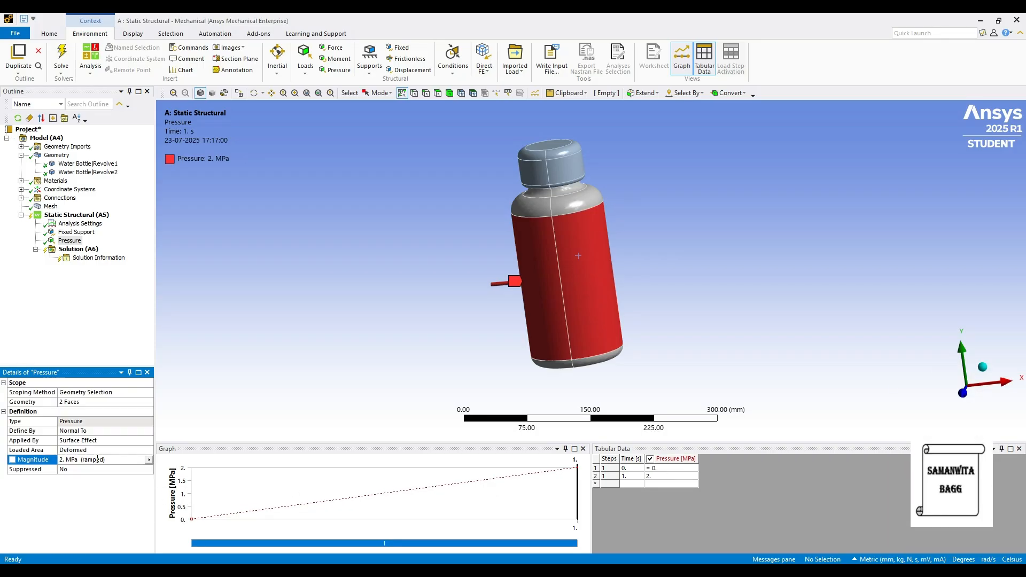
# Insert Total Deformation and Directional Deformation results under the solution.
pyautogui.click(96, 250)
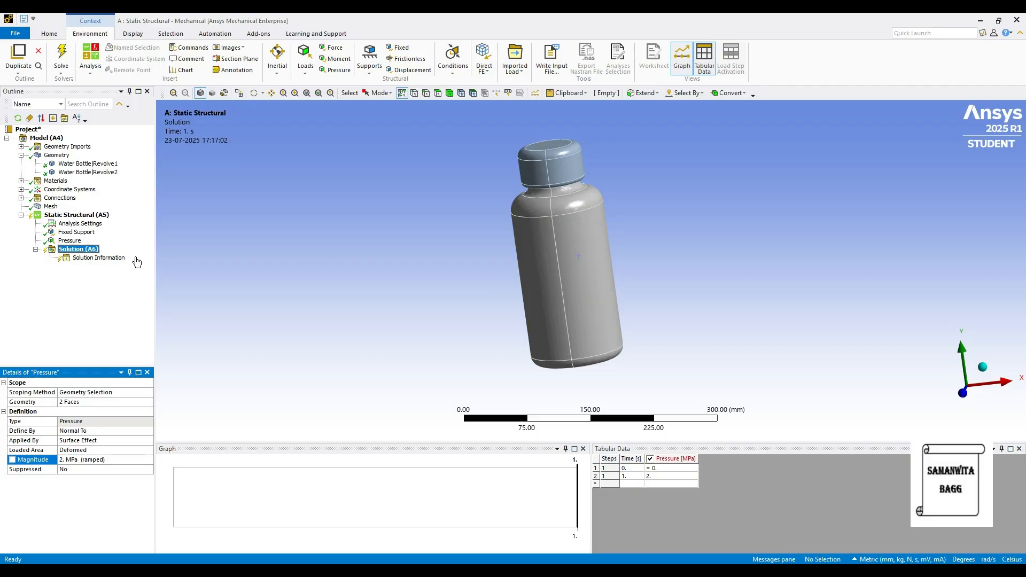
pyautogui.moveTo(135, 258)
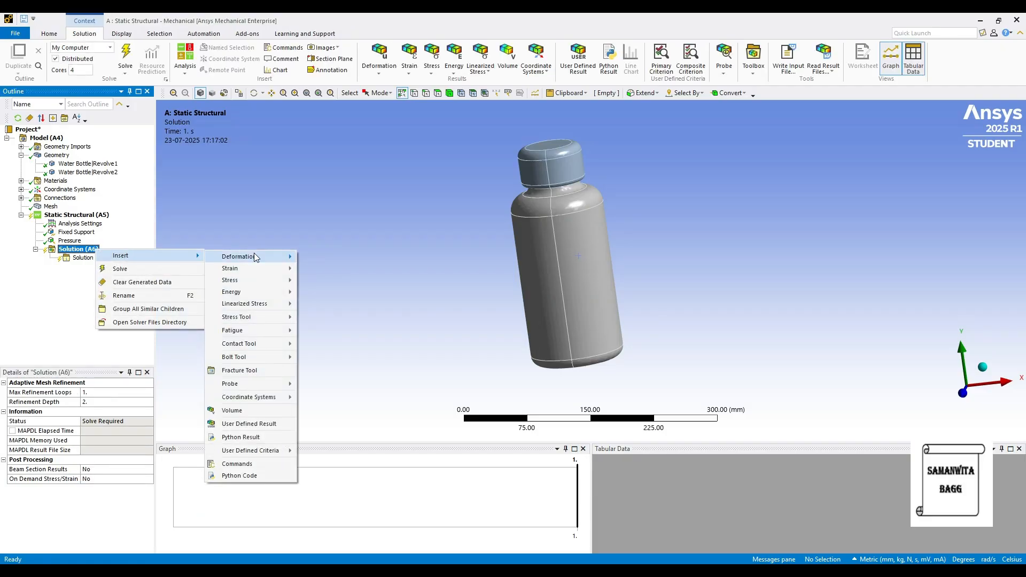
pyautogui.moveTo(254, 258)
pyautogui.click(318, 257)
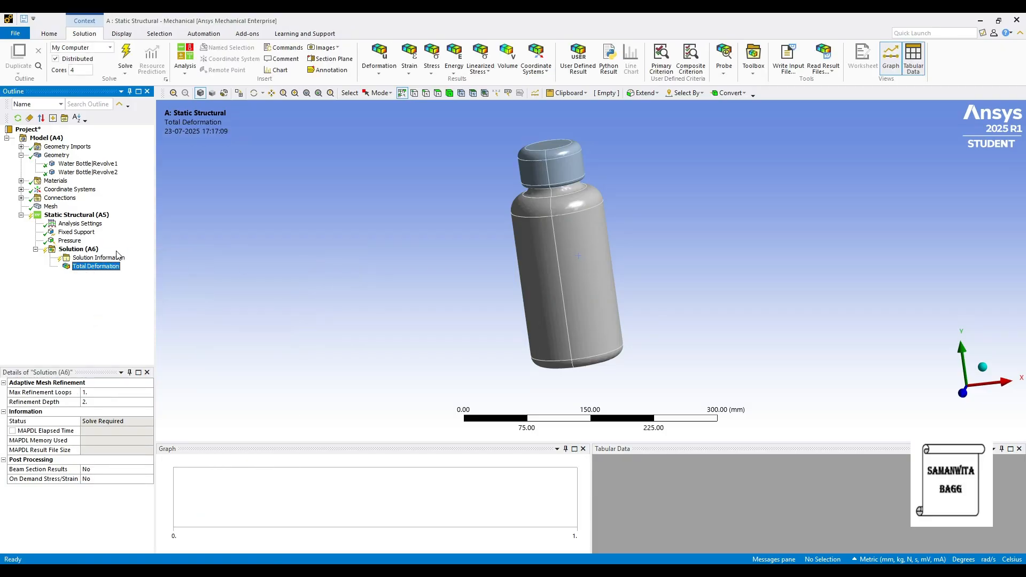
pyautogui.rightClick(88, 252)
pyautogui.moveTo(112, 255)
pyautogui.moveTo(262, 256)
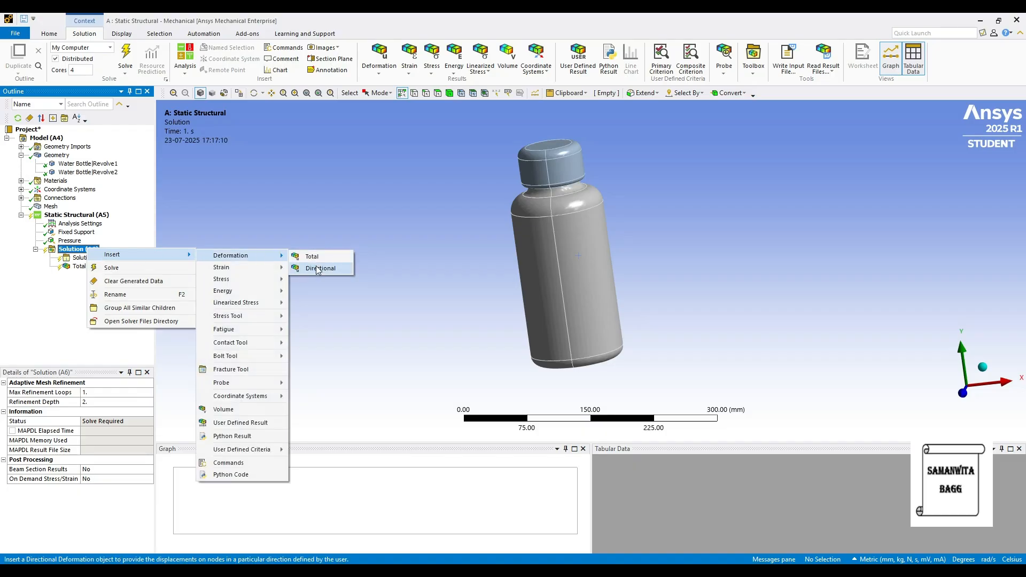
pyautogui.click(319, 269)
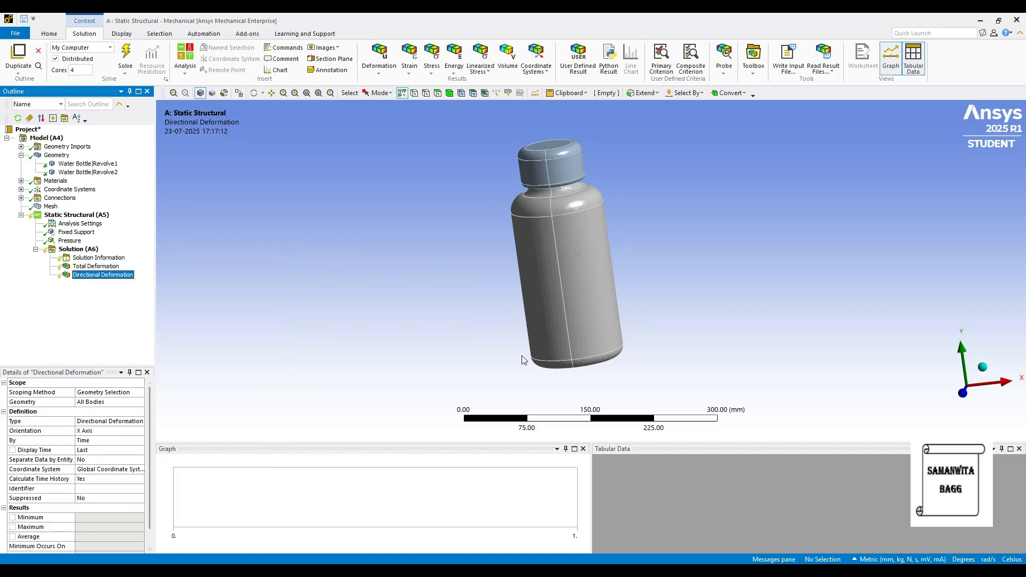
# Insert Equivalent Elastic Strain and Equivalent (von-Mises) Stress results under the solution.
pyautogui.click(95, 250)
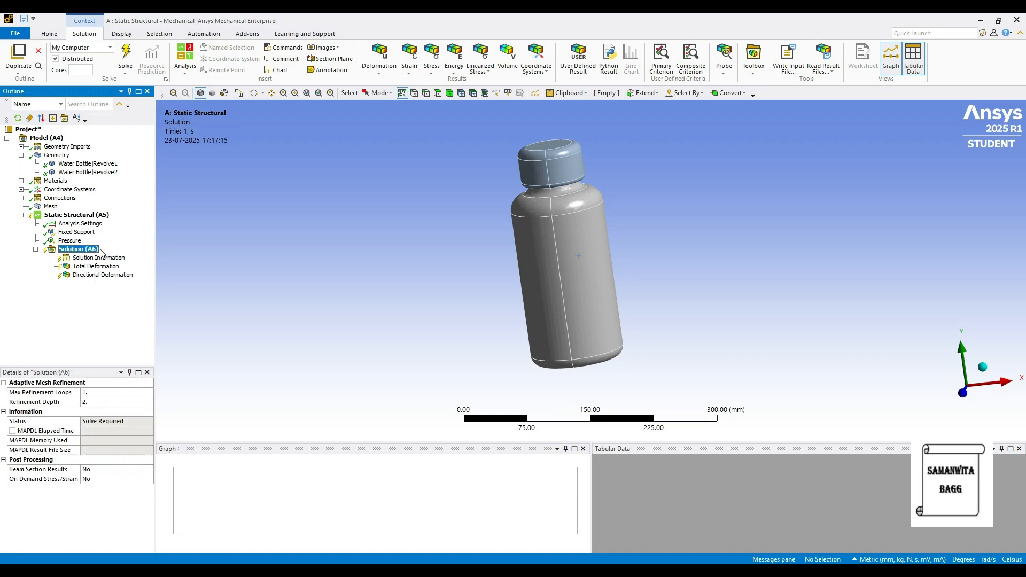
pyautogui.rightClick(98, 251)
pyautogui.moveTo(120, 256)
pyautogui.moveTo(235, 269)
pyautogui.click(332, 269)
pyautogui.click(94, 250)
pyautogui.rightClick(95, 249)
pyautogui.moveTo(123, 255)
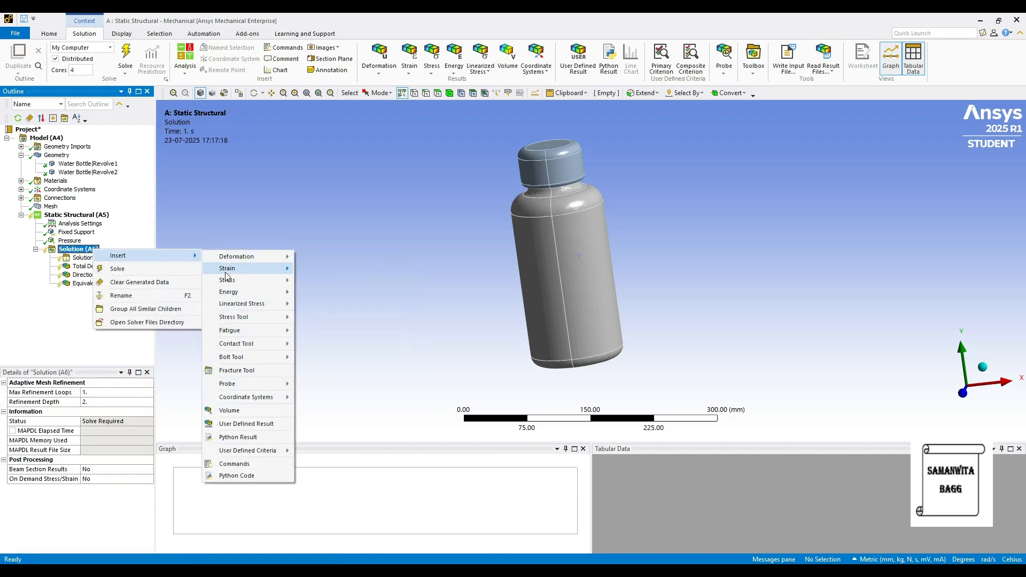
pyautogui.moveTo(230, 281)
pyautogui.click(342, 280)
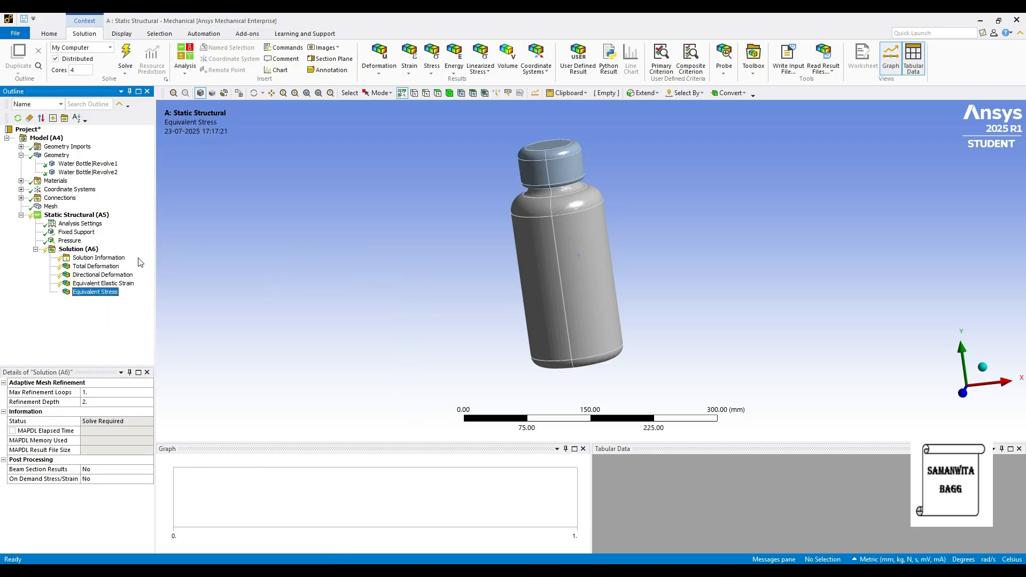
# Solve the static structural analysis and play the animation of the Total Deformation result.
pyautogui.click(92, 250)
pyautogui.click(126, 56)
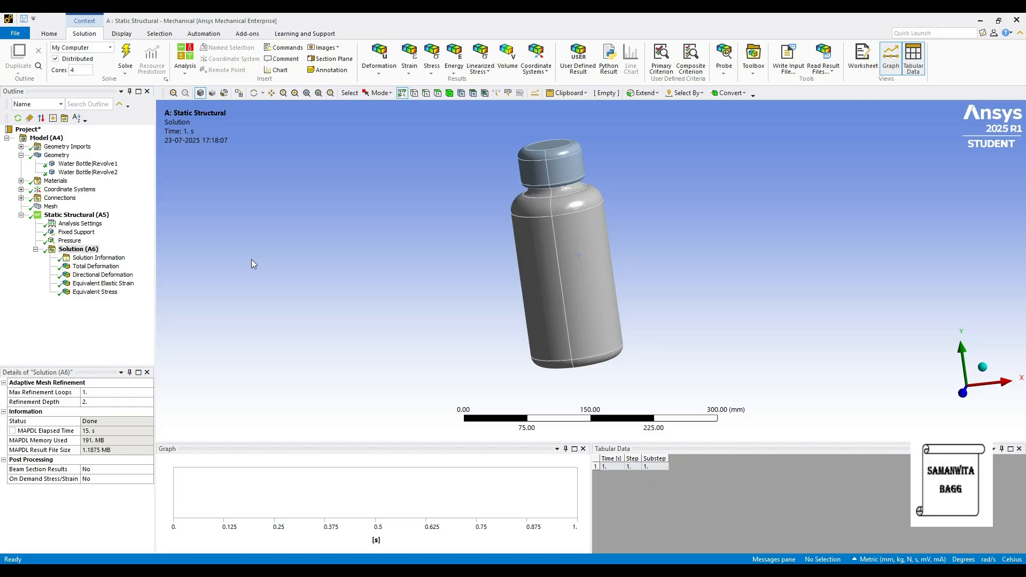
pyautogui.click(102, 267)
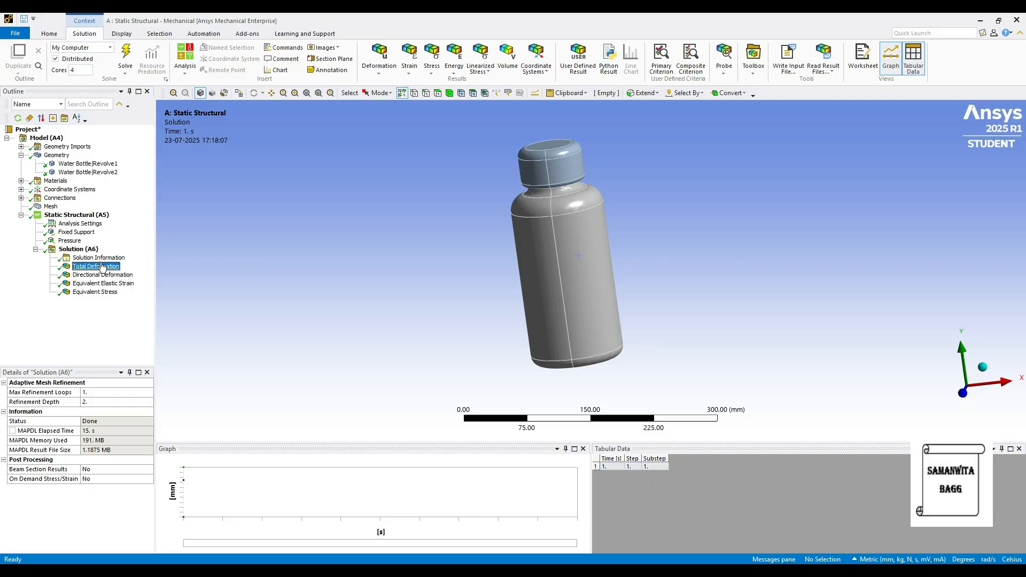
pyautogui.moveTo(494, 348); pyautogui.dragTo(453, 353)
pyautogui.click(206, 196)
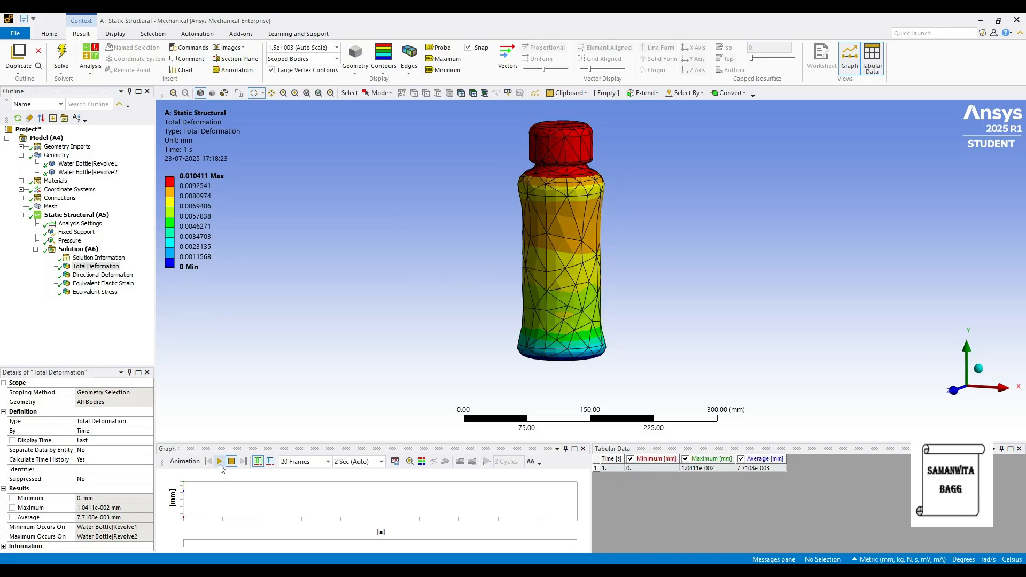
pyautogui.click(220, 462)
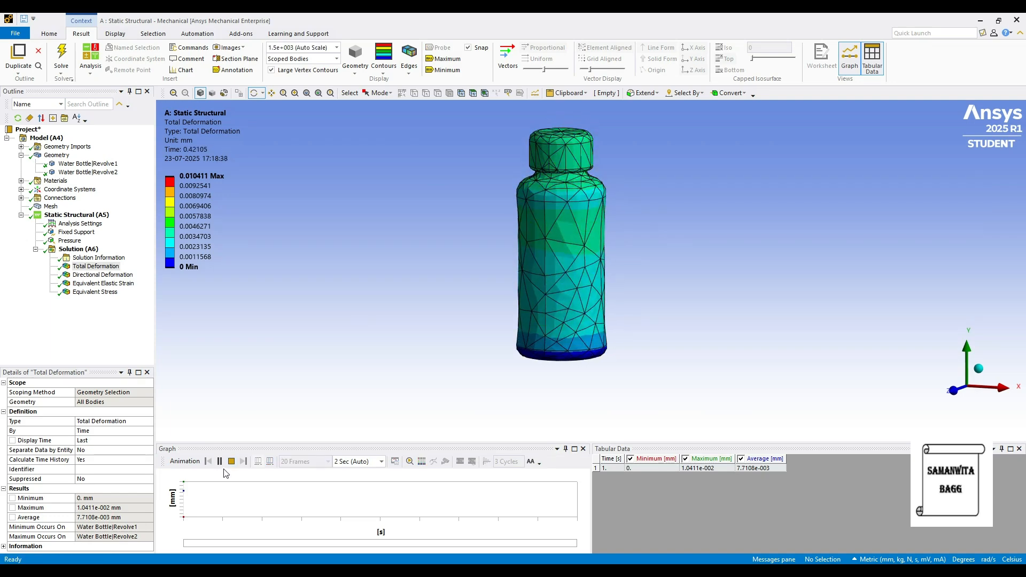
# Turn on the maximum and minimum labels for the Directional Deformation result, and play and pause its animation.
pyautogui.click(103, 275)
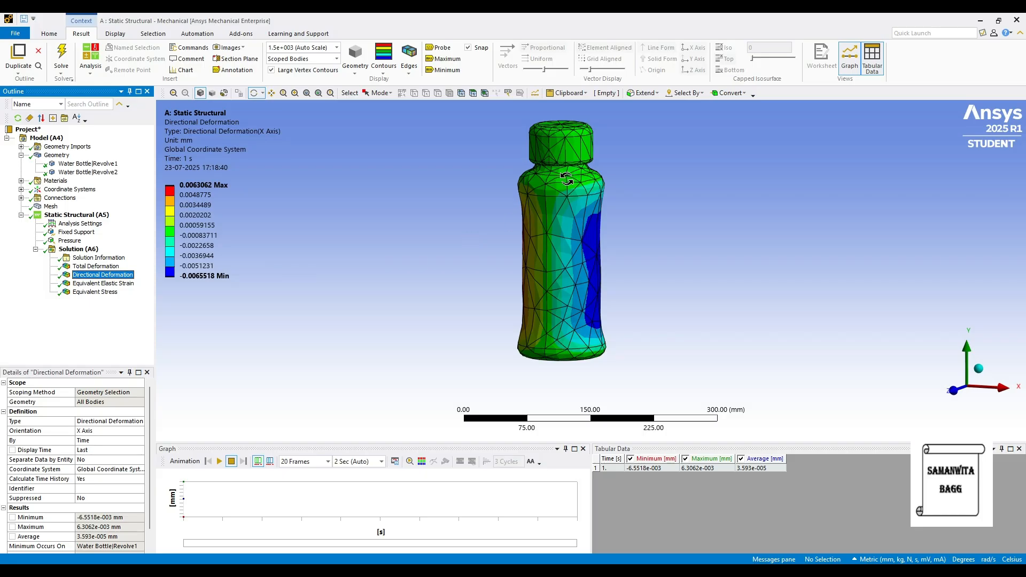
pyautogui.click(443, 59)
pyautogui.click(445, 70)
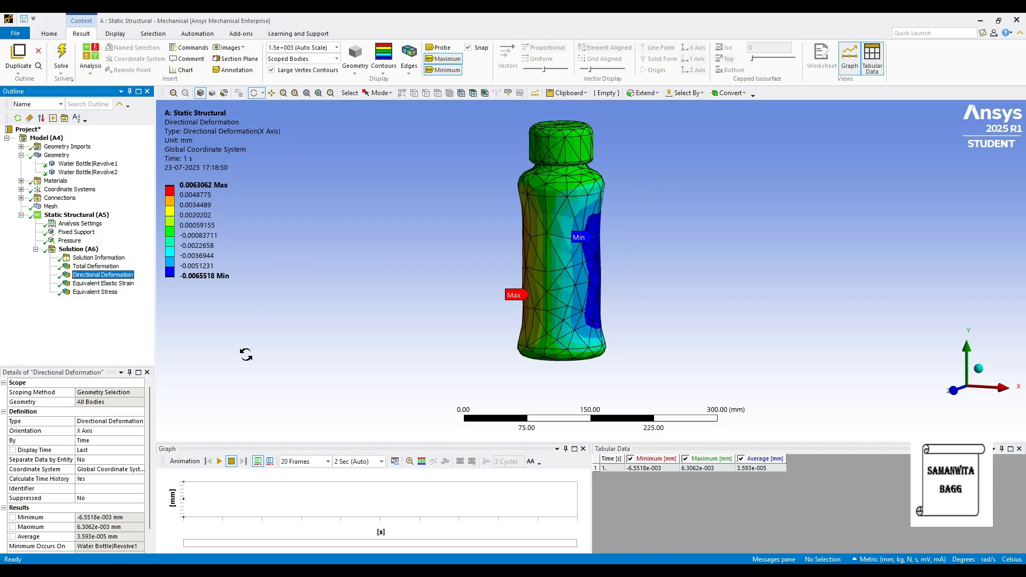
pyautogui.click(219, 461)
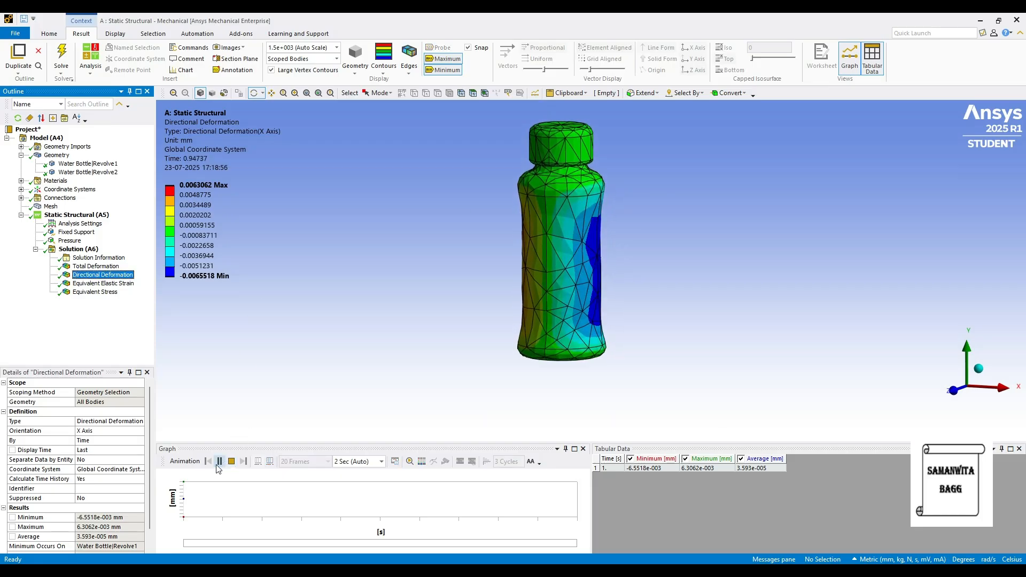
pyautogui.click(218, 464)
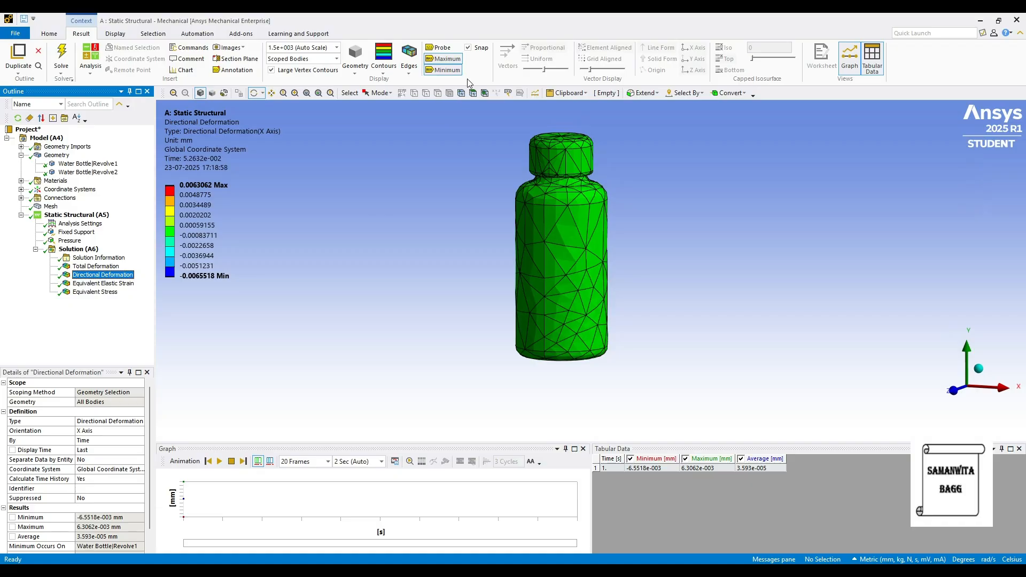
# Examine the Equivalent Elastic Strain contours and the Equivalent Stress contours on the bottle.
pyautogui.click(126, 284)
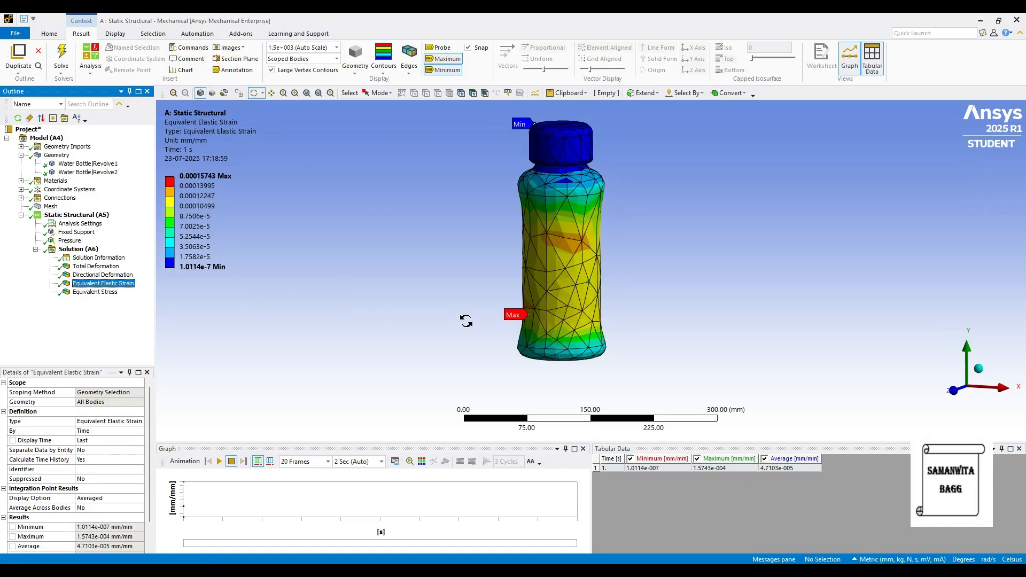
pyautogui.click(193, 177)
pyautogui.click(95, 292)
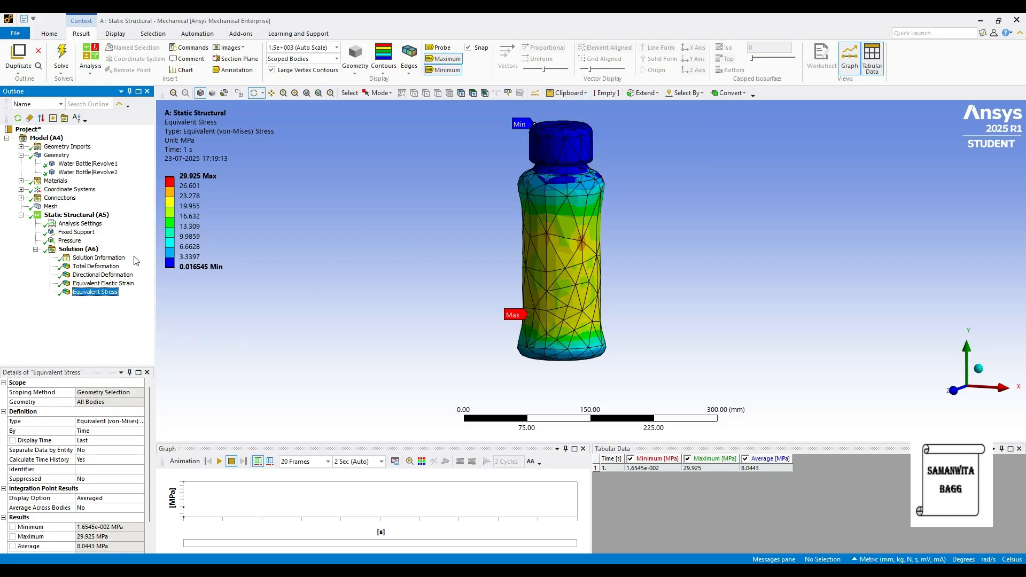
# Set the bottle's pressure load to 10 MPa and solve the analysis again.
pyautogui.click(70, 241)
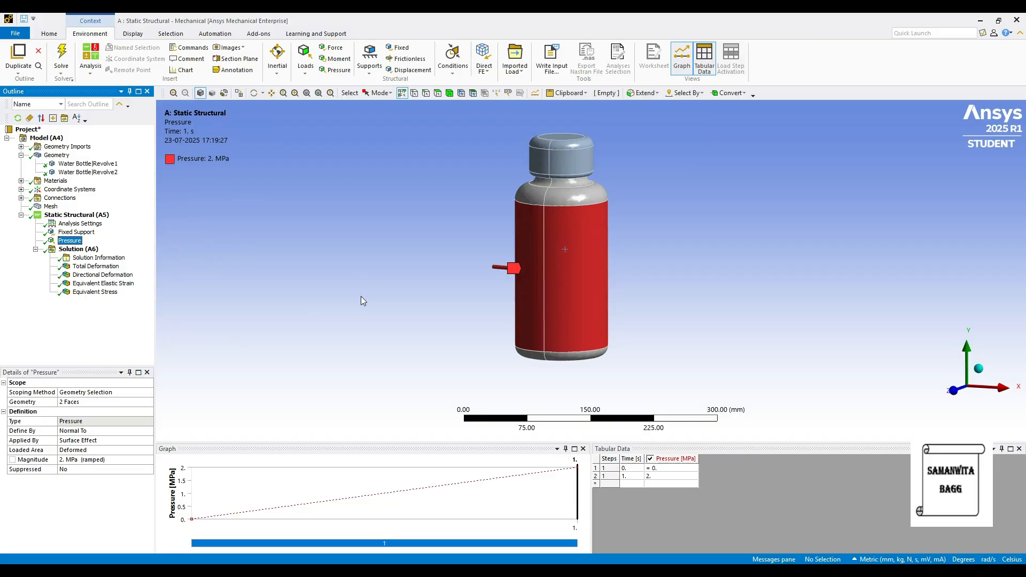
pyautogui.click(93, 460)
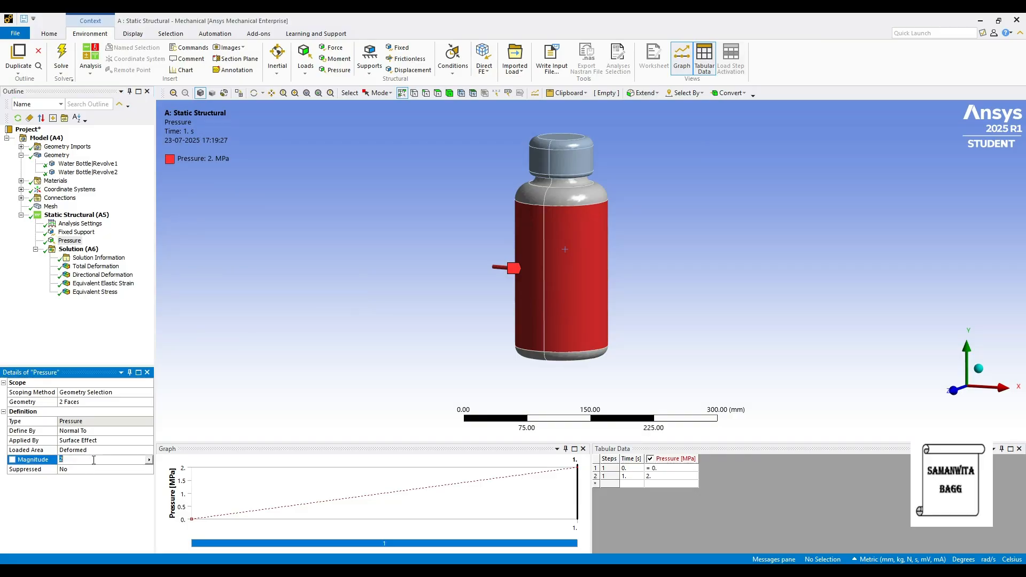
pyautogui.write('10. MPa (ramped')
pyautogui.click(78, 249)
pyautogui.click(125, 56)
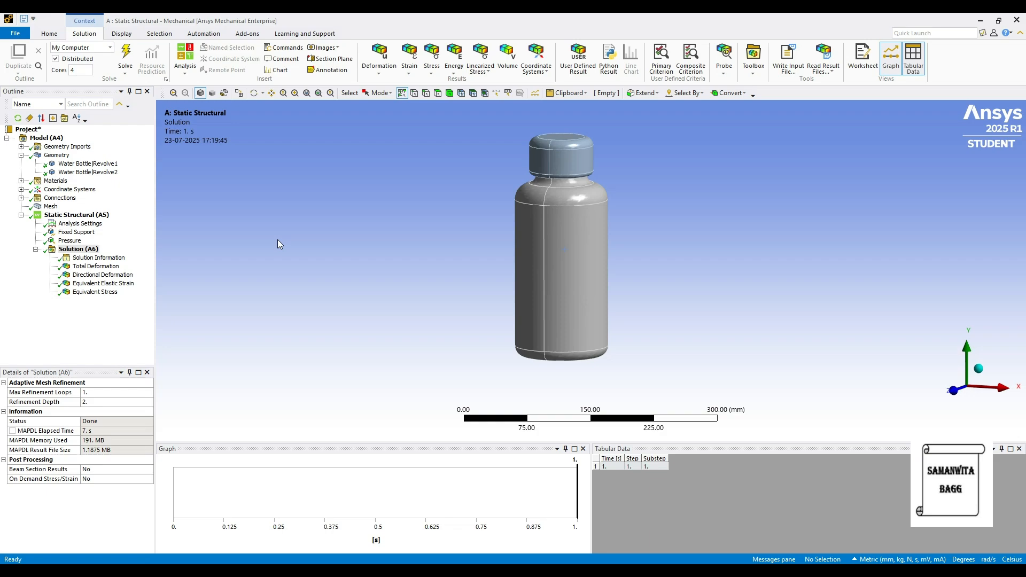
# Review the deformation, elastic strain and stress results for the 10 MPa load, and play and pause the Equivalent Stress animation.
pyautogui.click(95, 266)
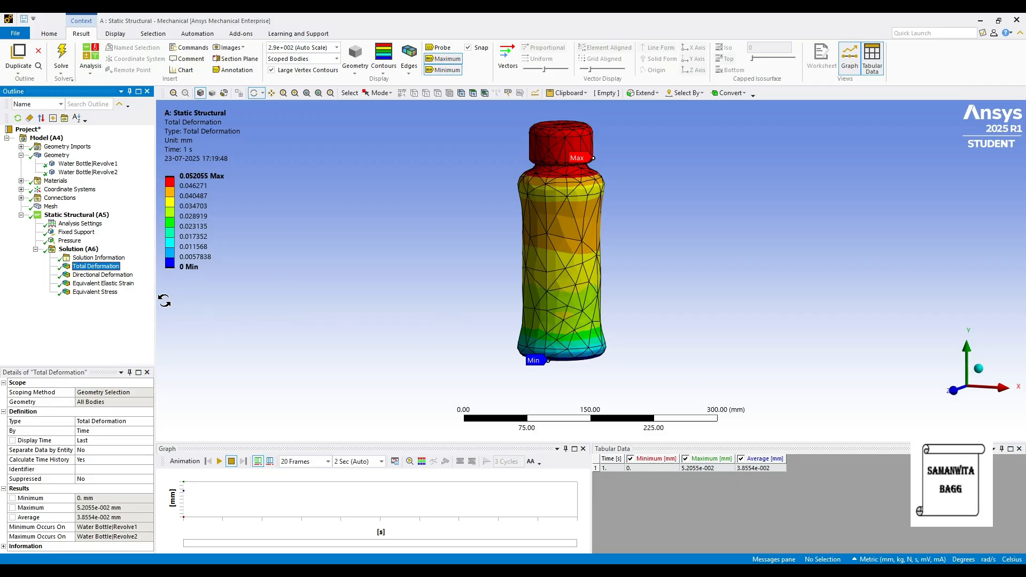
pyautogui.click(107, 274)
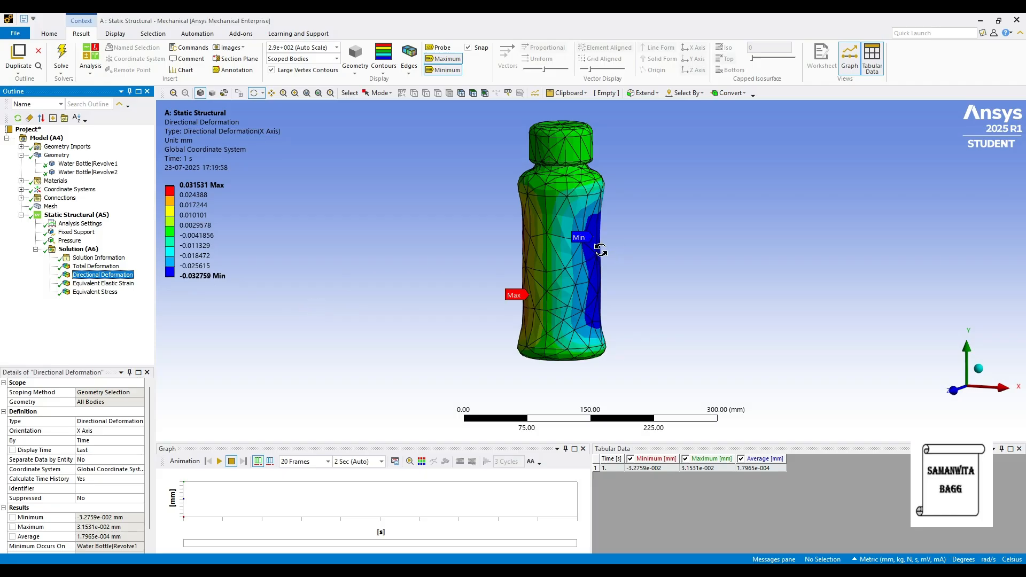
pyautogui.click(123, 286)
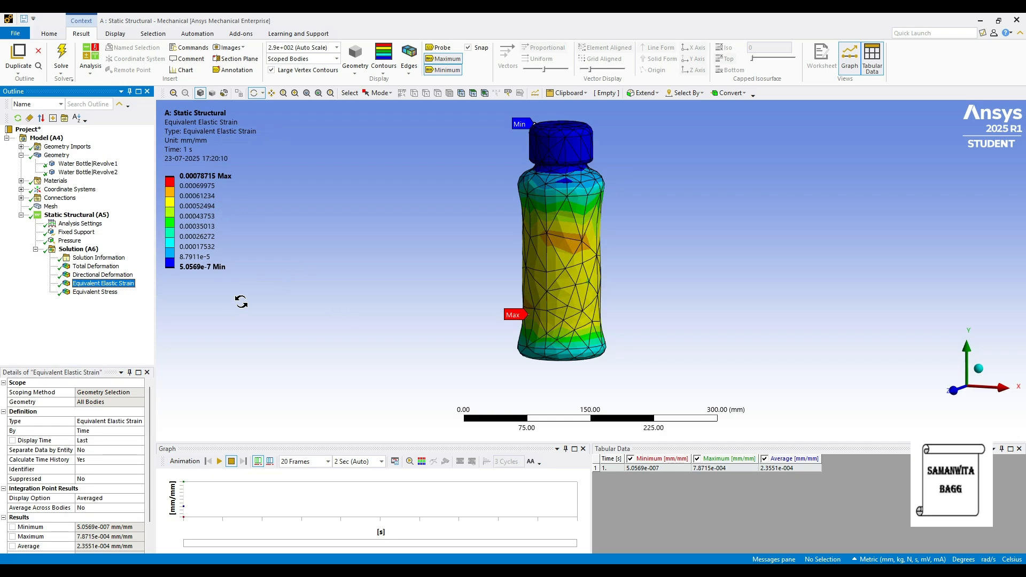
pyautogui.press('Down')
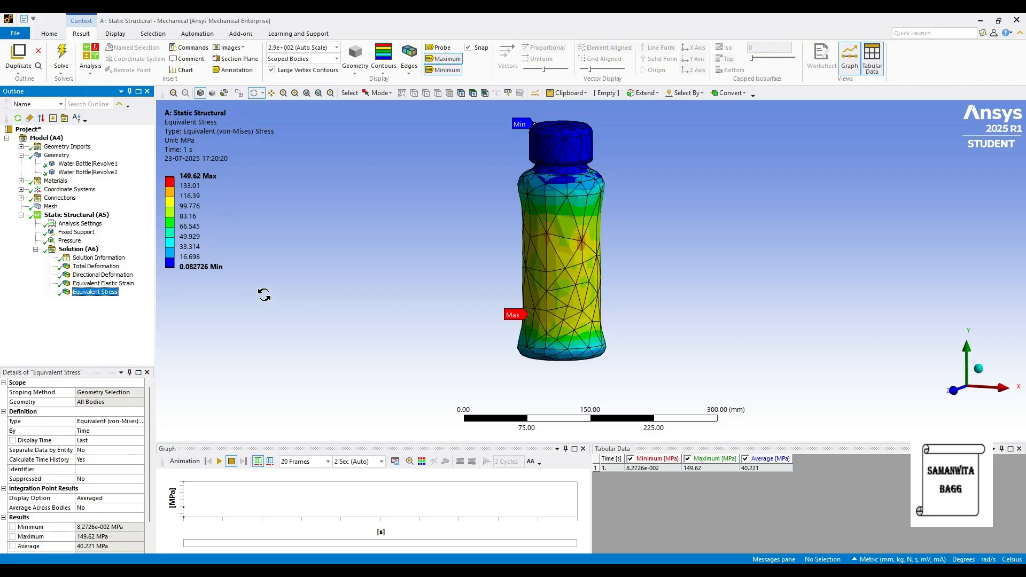
pyautogui.click(219, 461)
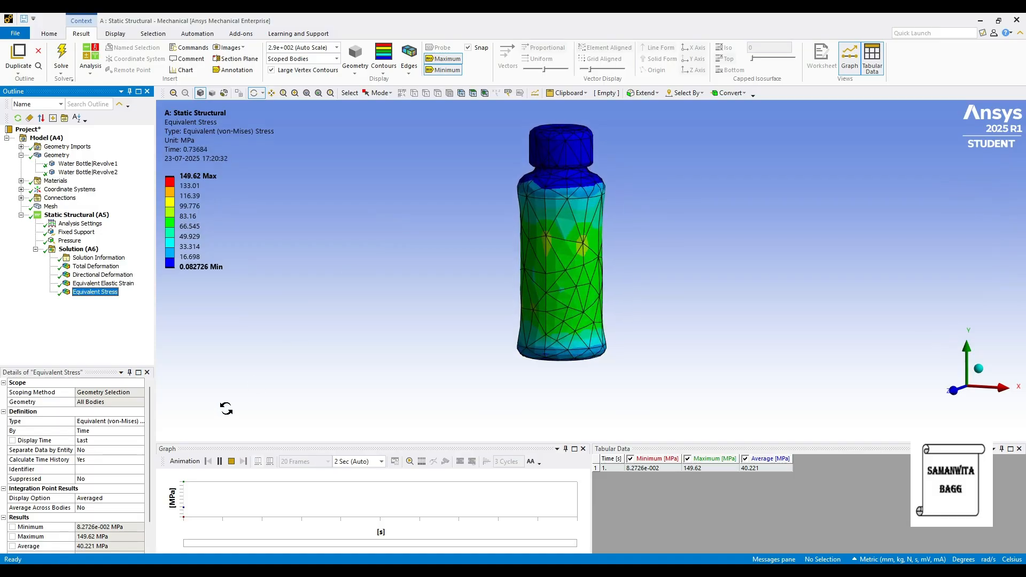
pyautogui.click(218, 461)
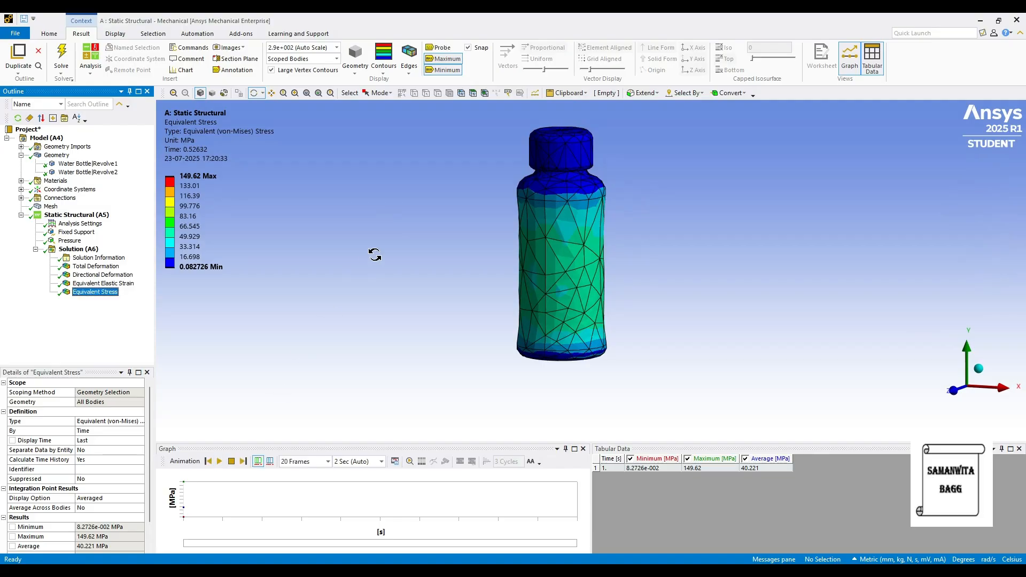
# Recheck the Total Deformation contours and the pressure load applied to the bottle.
pyautogui.click(96, 266)
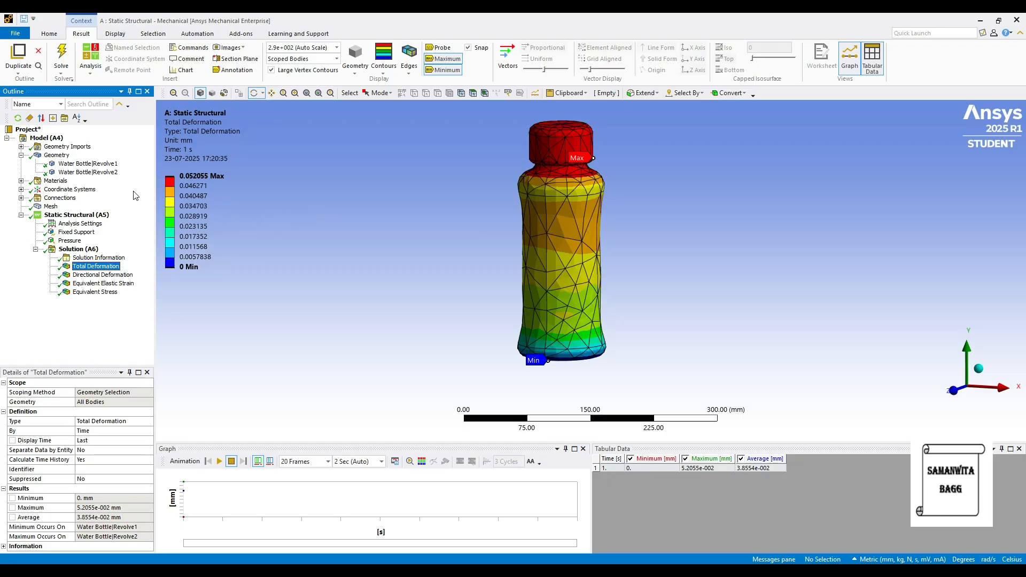
pyautogui.click(69, 241)
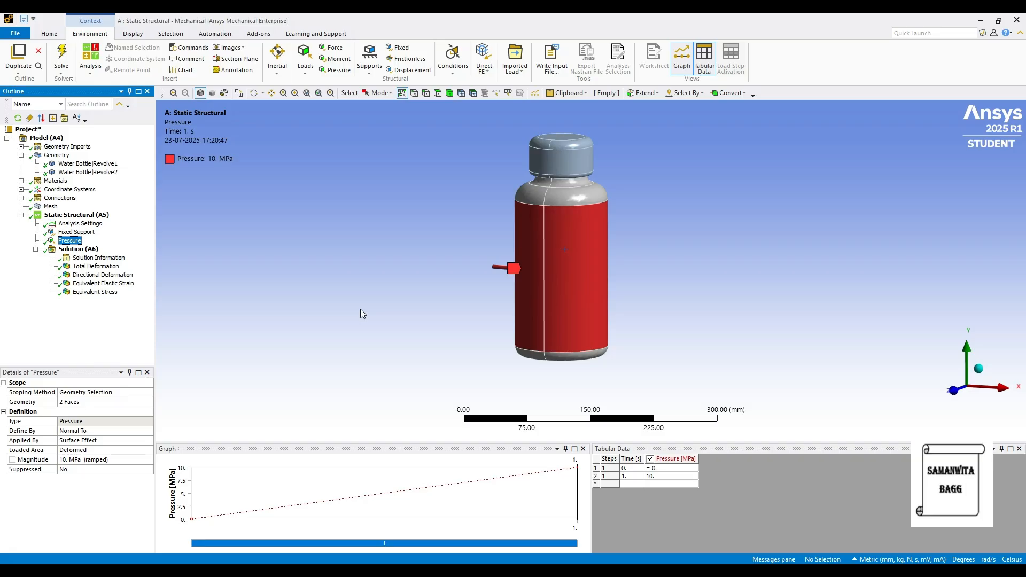
# Assign Copper Alloy to both the bottle body and the cap, and solve the analysis again.
pyautogui.click(88, 163)
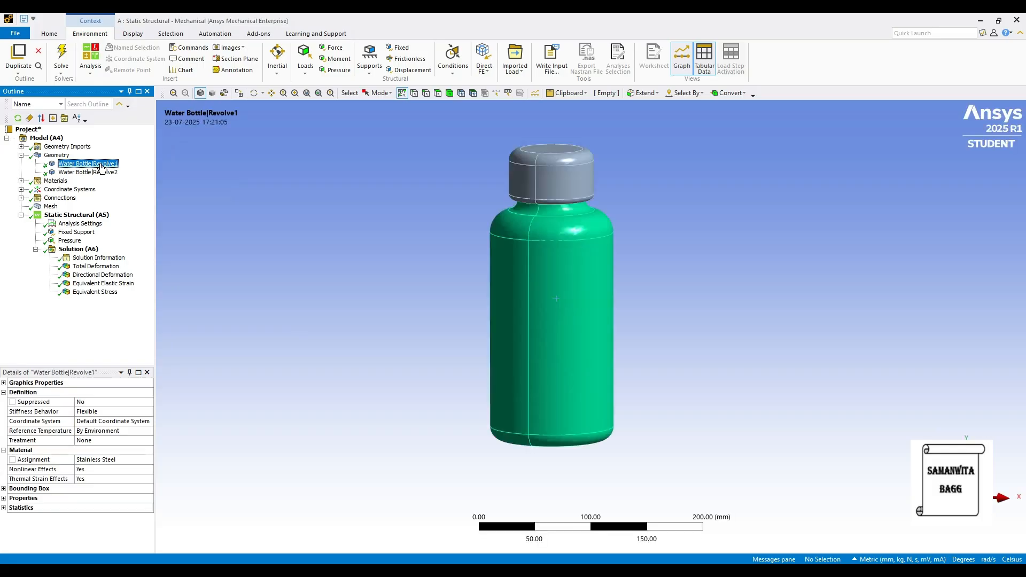
pyautogui.click(146, 462)
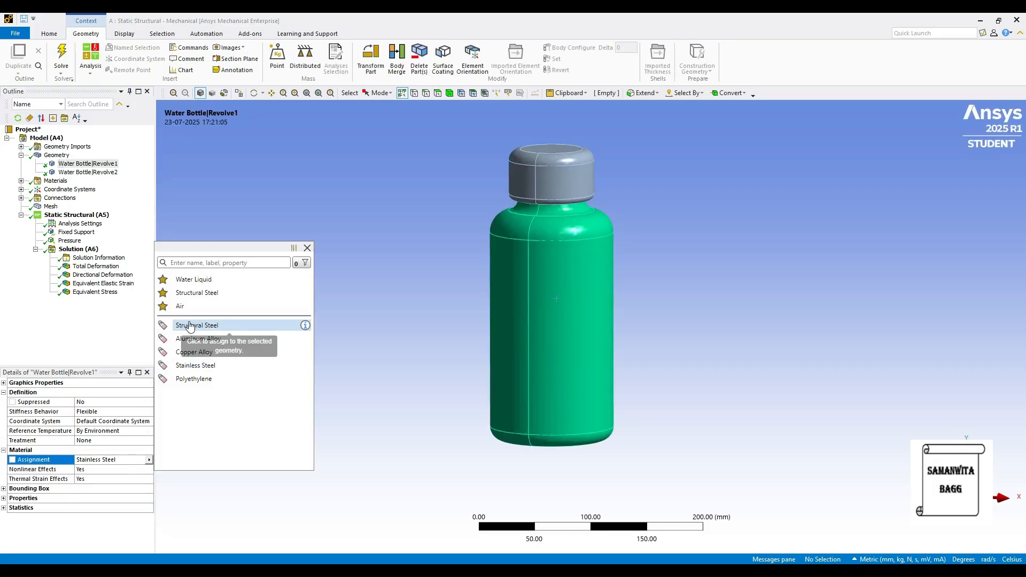
pyautogui.click(201, 358)
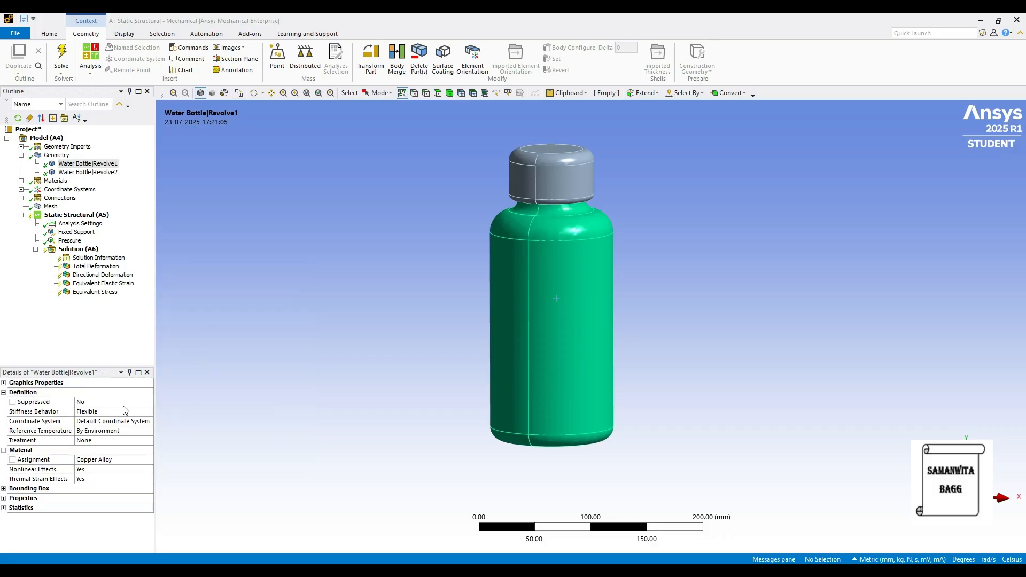
pyautogui.click(88, 172)
pyautogui.click(138, 460)
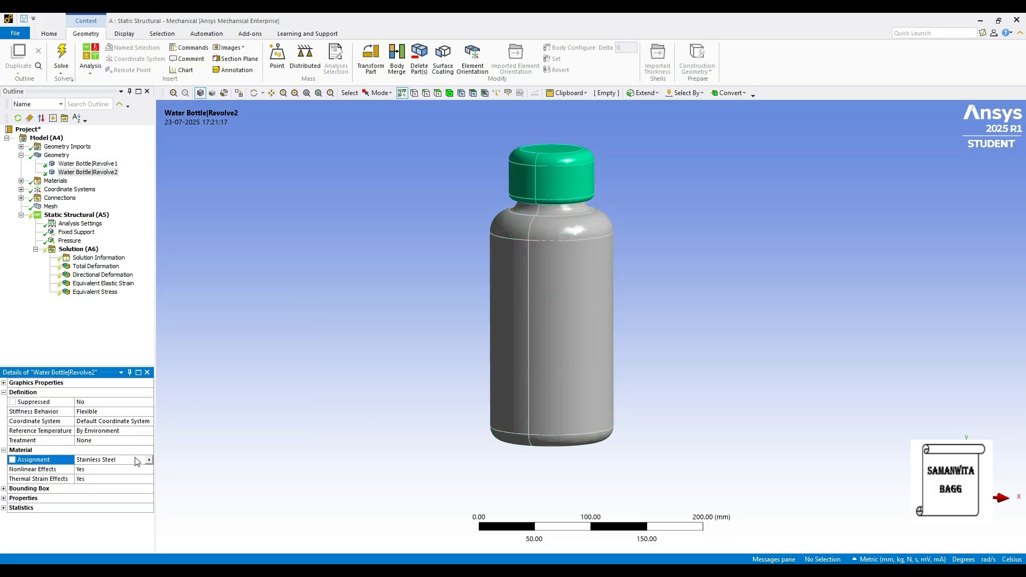
pyautogui.click(149, 459)
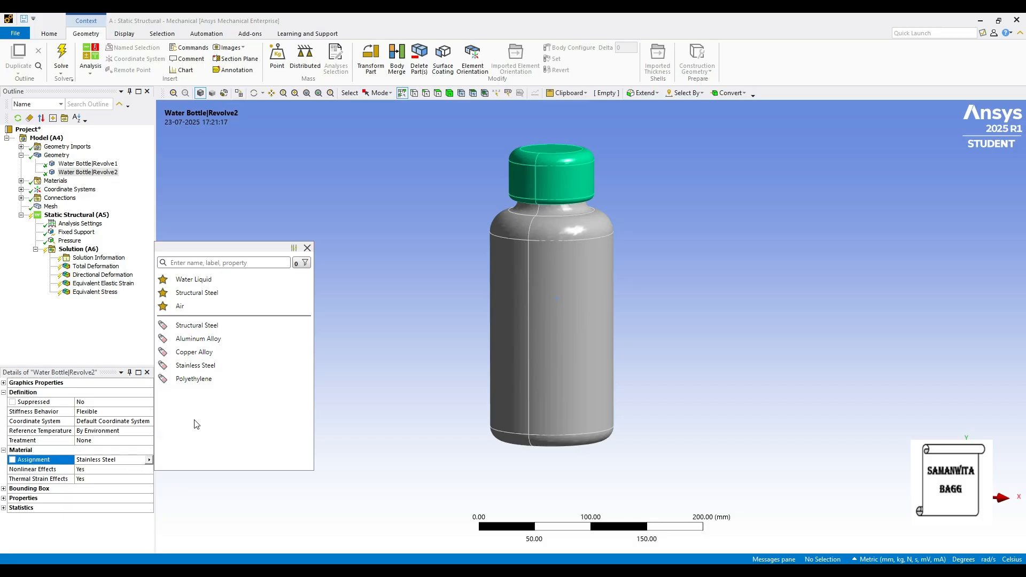
pyautogui.click(206, 355)
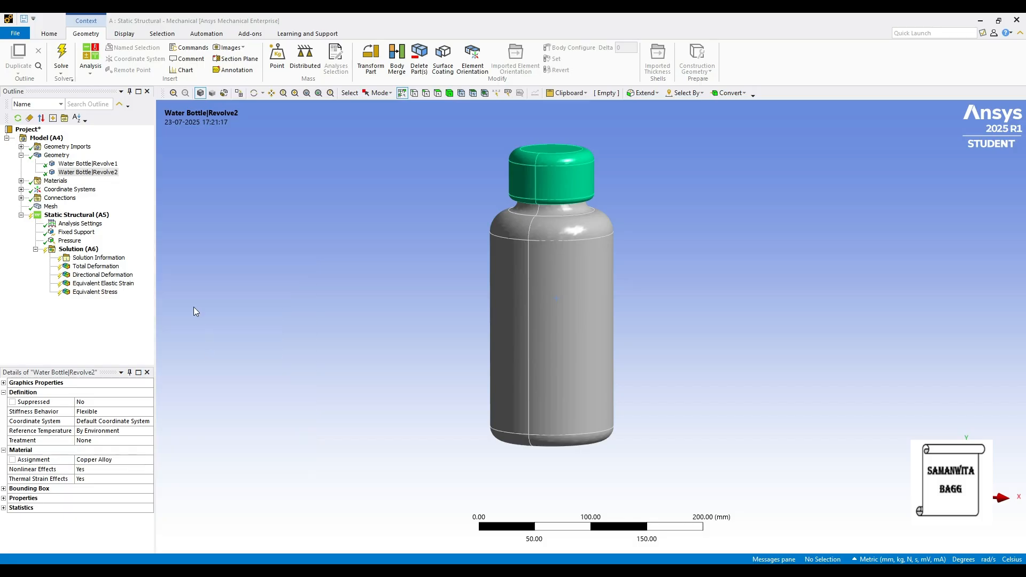
pyautogui.click(79, 249)
pyautogui.click(130, 57)
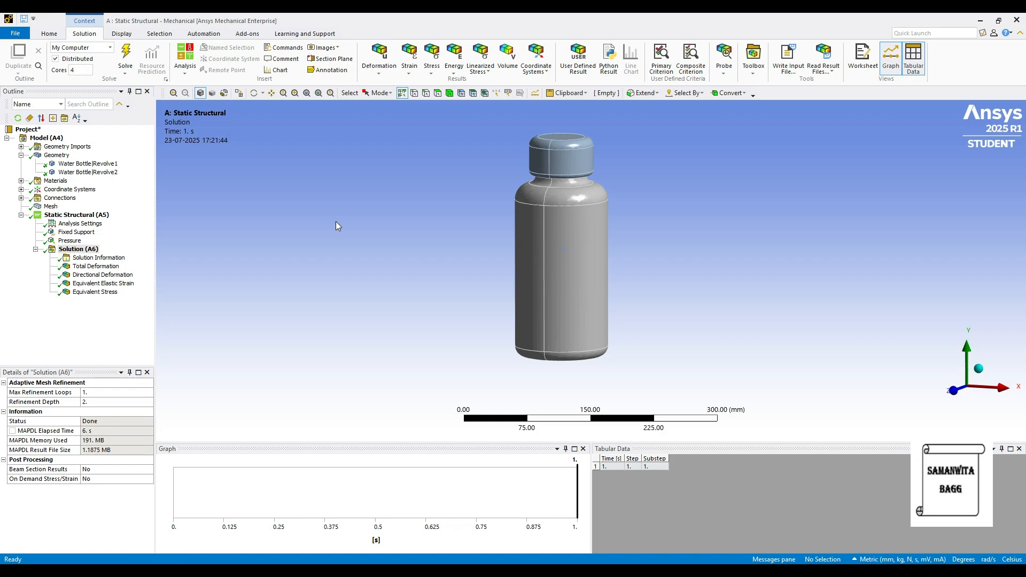
# Play and pause the Total Deformation animation for the copper alloy bottle, and hide the Maximum and Minimum labels.
pyautogui.click(96, 266)
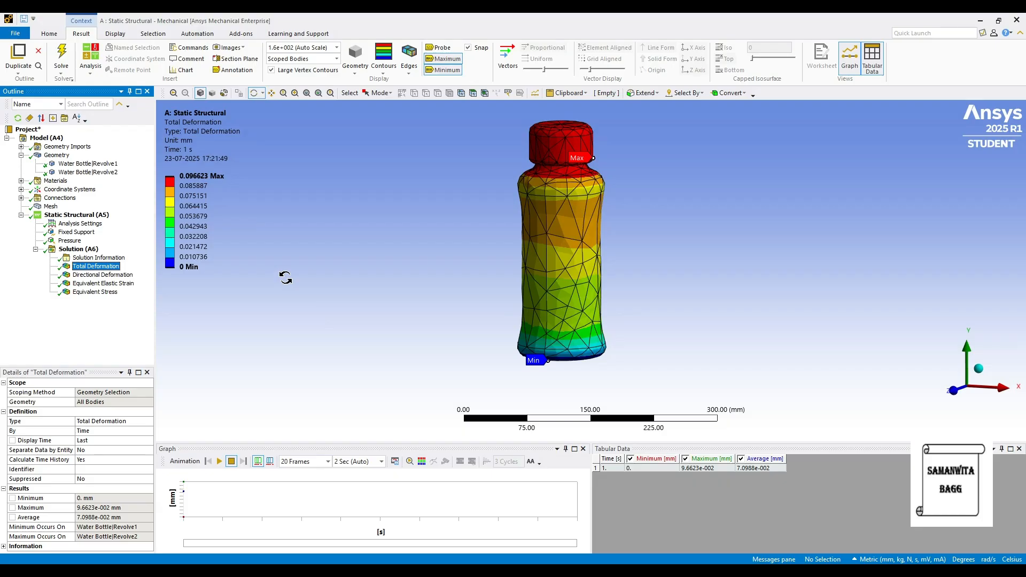
pyautogui.click(219, 461)
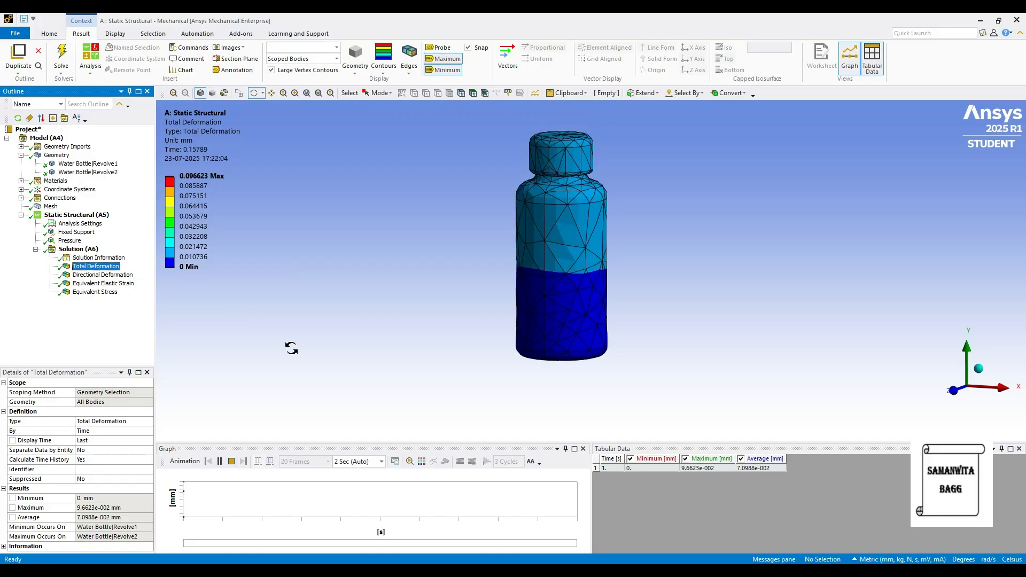
pyautogui.click(221, 463)
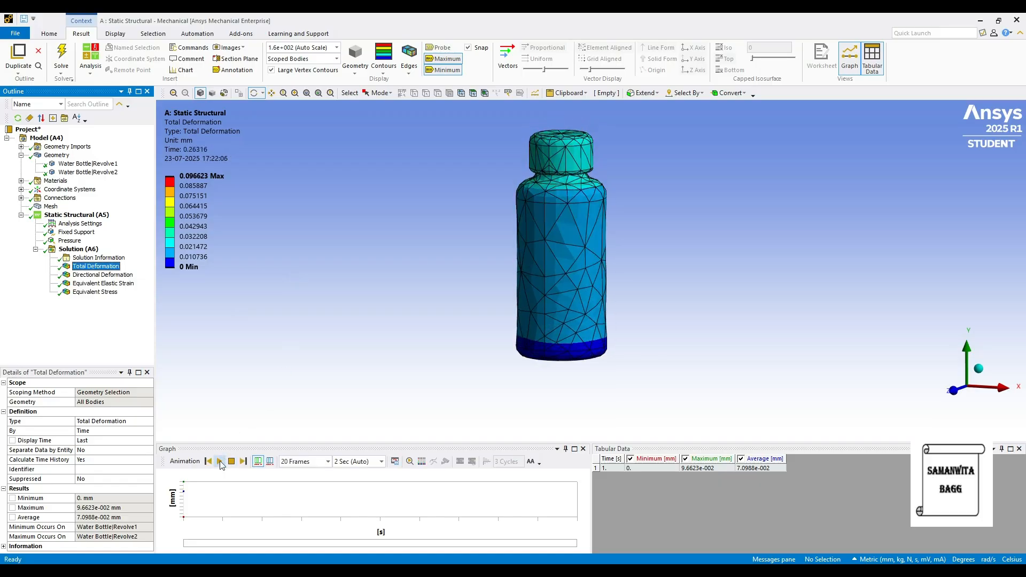
pyautogui.click(454, 60)
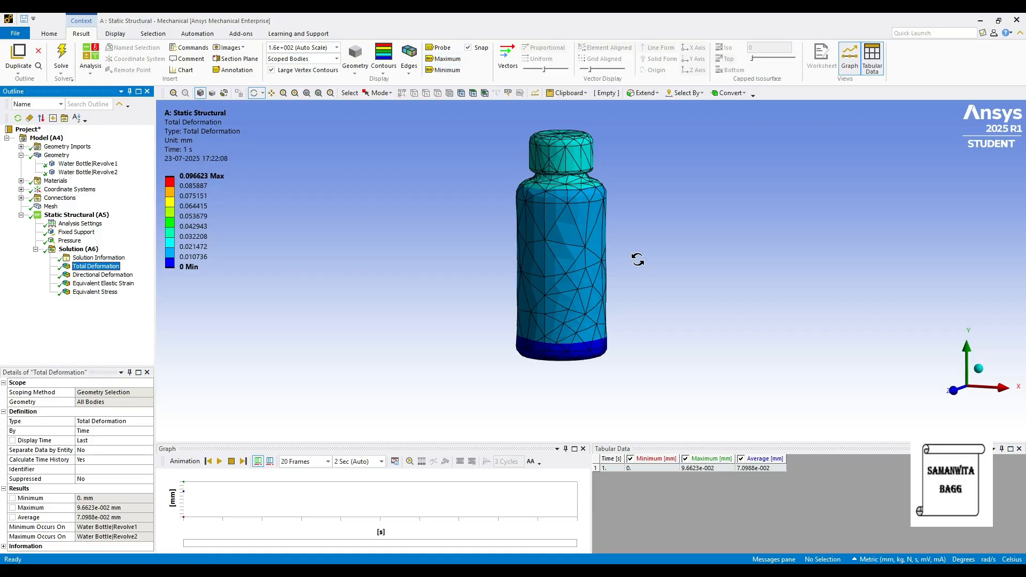
# Review the copper alloy bottle's Directional Deformation, Equivalent Elastic Strain and Equivalent Stress contours, and recheck the applied pressure load.
pyautogui.click(102, 275)
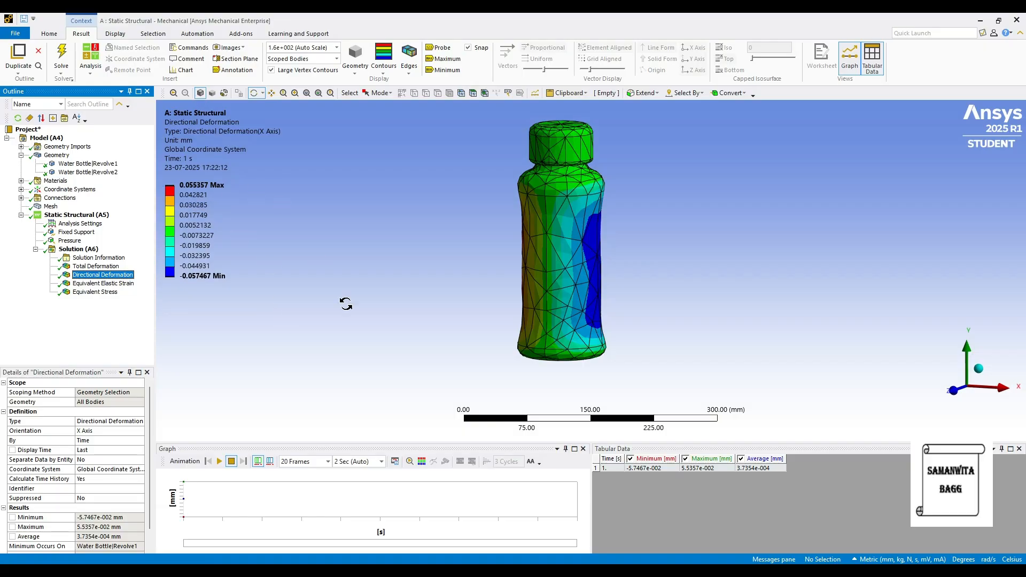
pyautogui.press('Down')
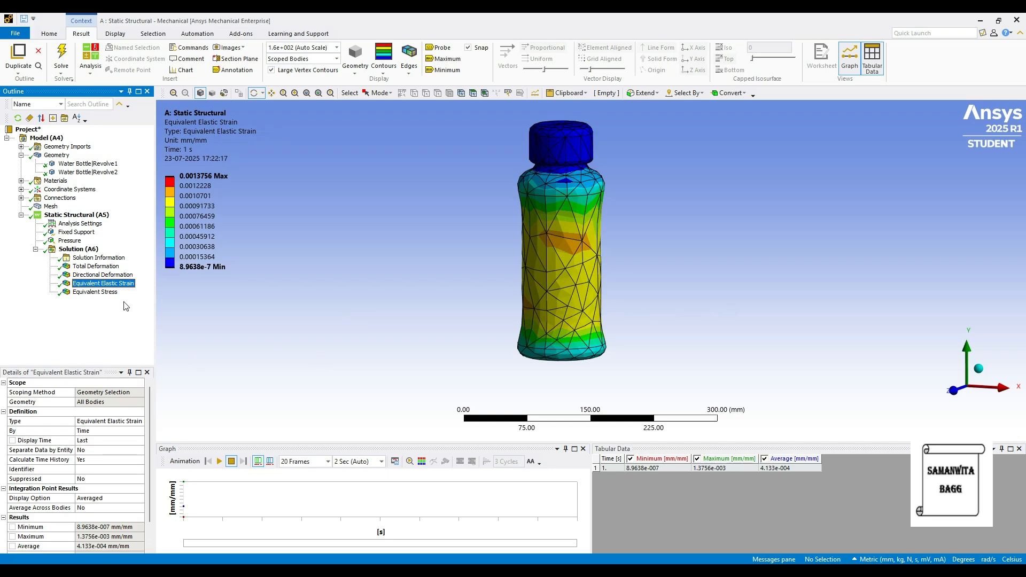
pyautogui.press('Down')
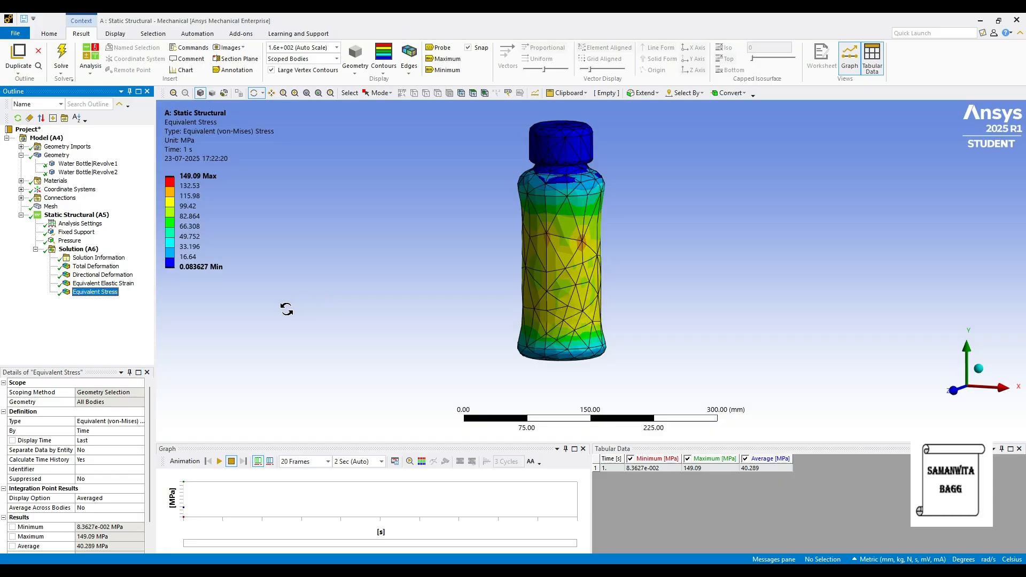
pyautogui.click(83, 241)
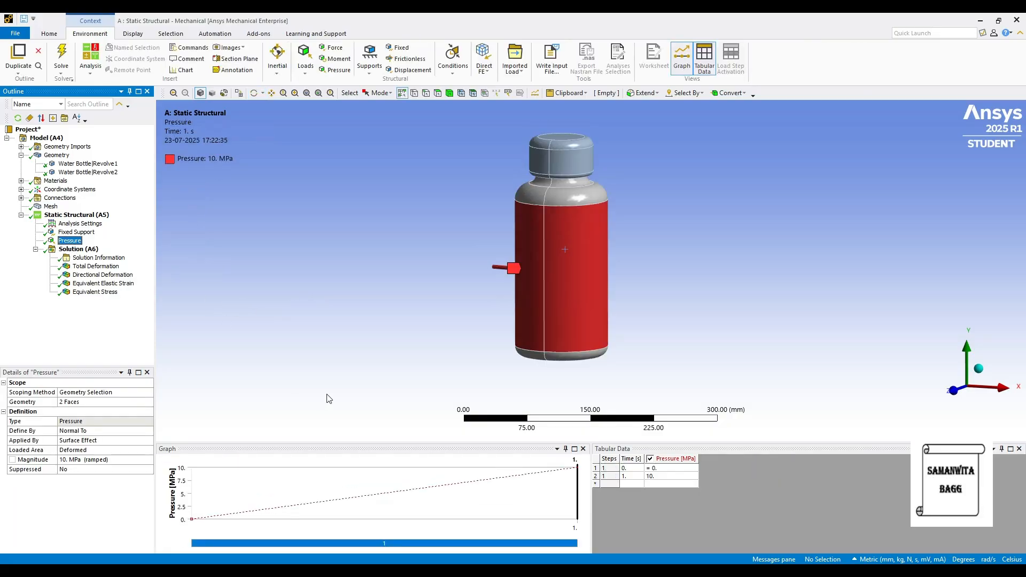
# Change the material of both the bottle body and the cap to Aluminum Alloy and solve the analysis again.
pyautogui.click(88, 163)
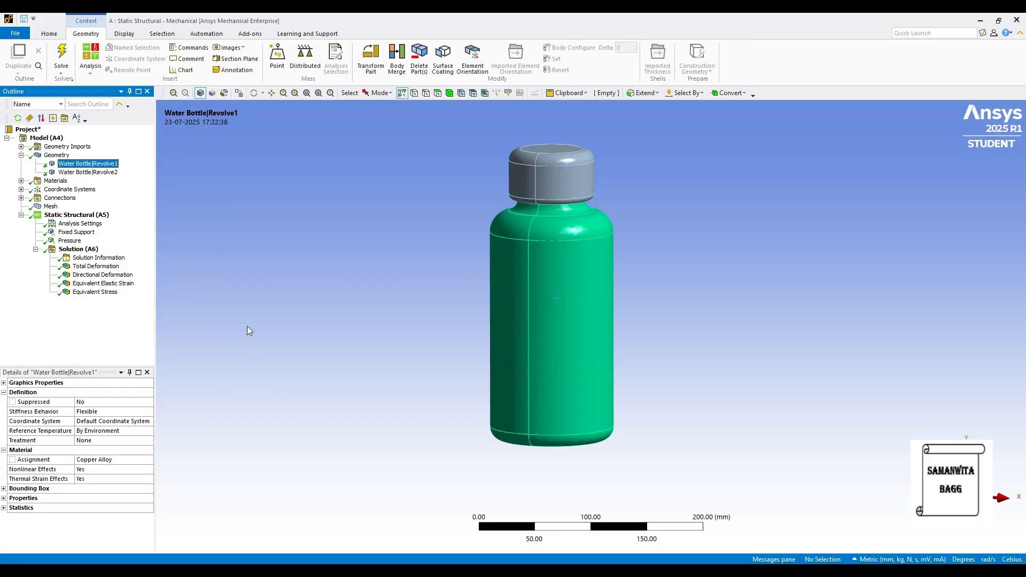
pyautogui.click(150, 461)
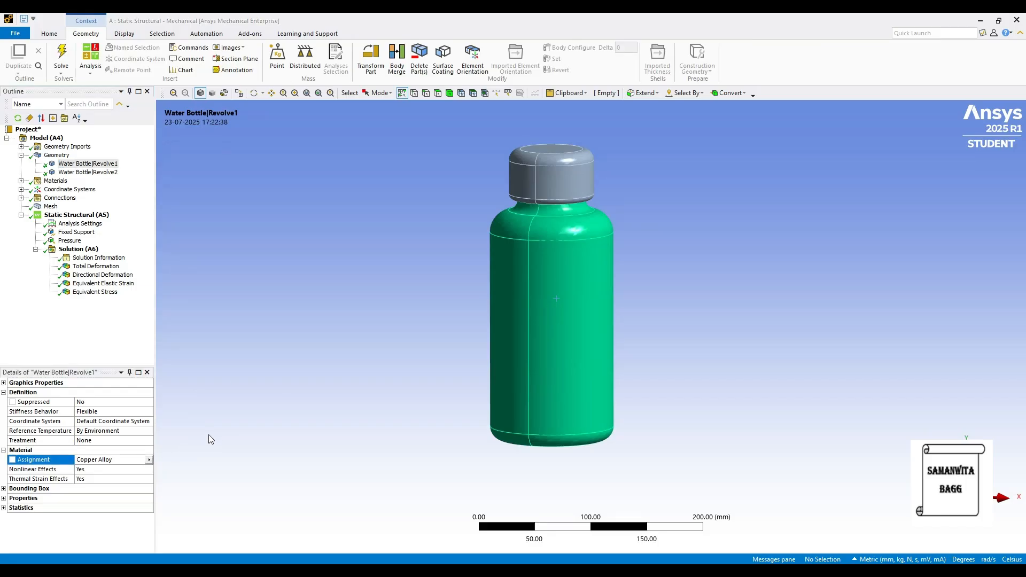
pyautogui.click(149, 460)
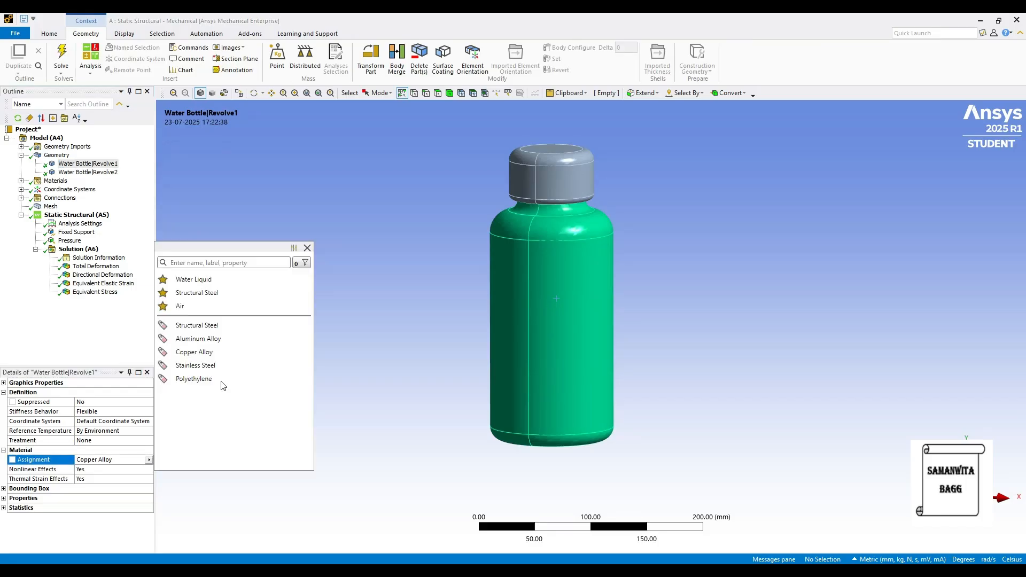
pyautogui.click(210, 339)
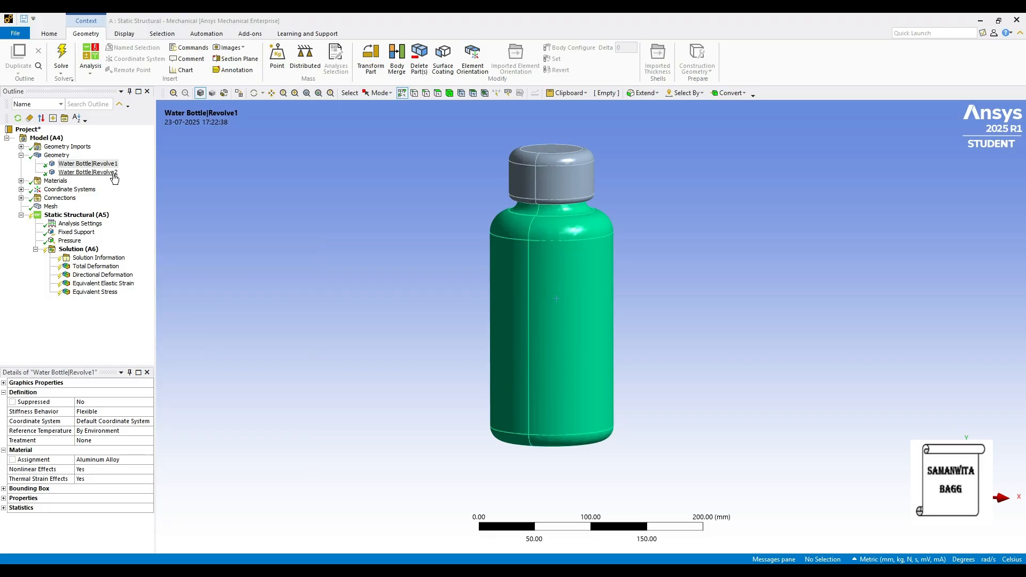
pyautogui.click(88, 172)
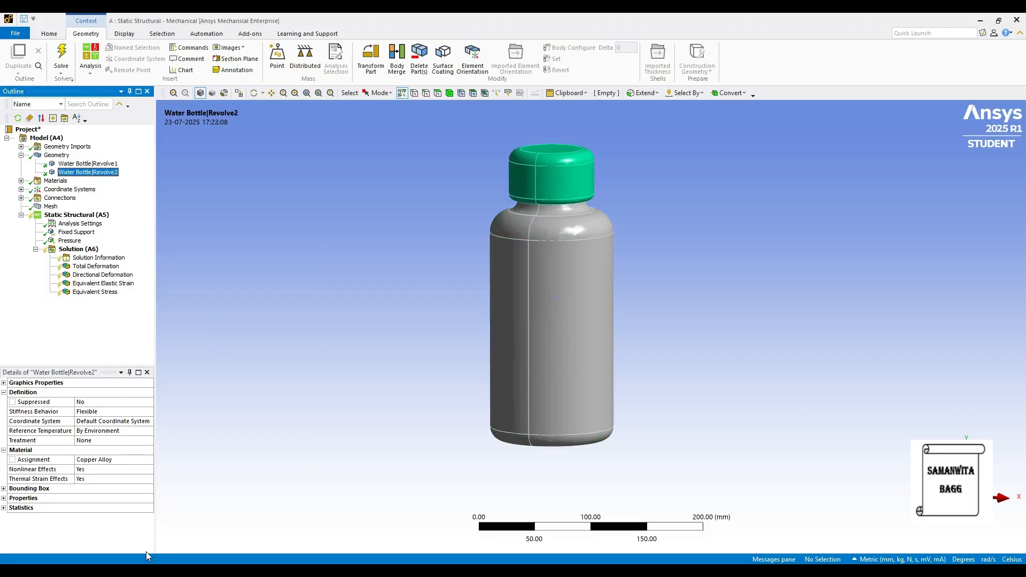
pyautogui.click(143, 458)
pyautogui.click(150, 460)
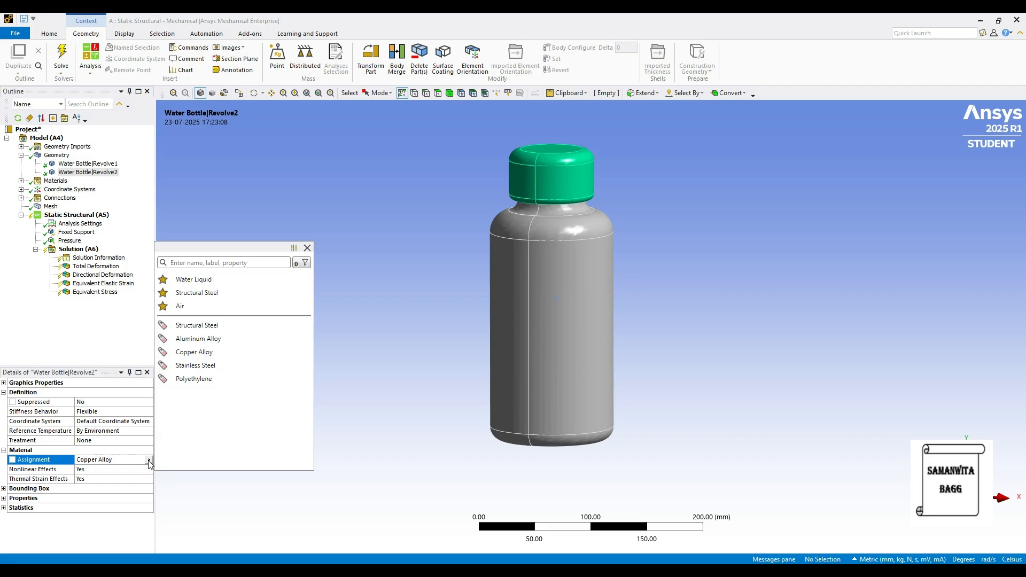
pyautogui.click(209, 341)
pyautogui.click(85, 250)
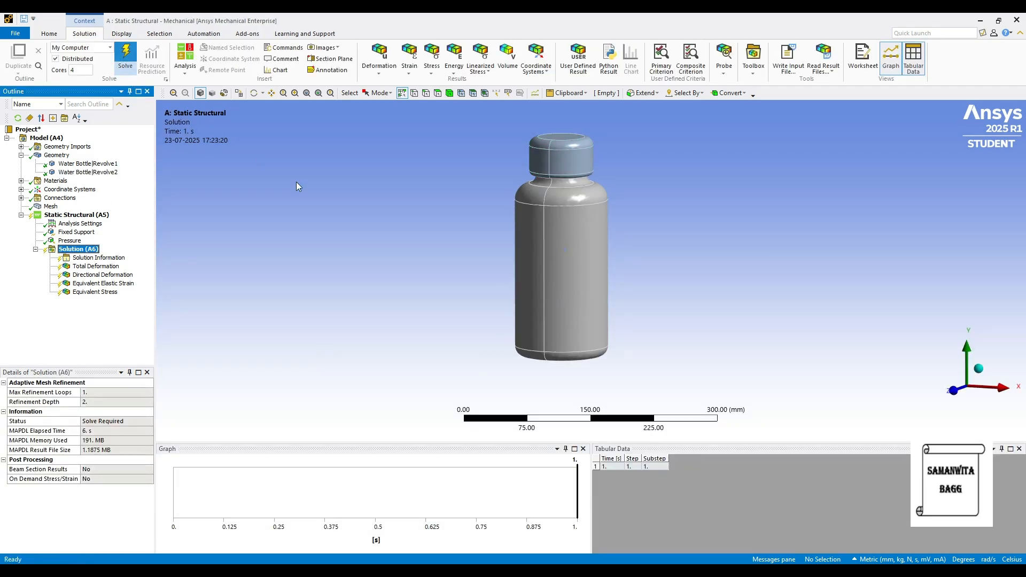
pyautogui.press('F5')
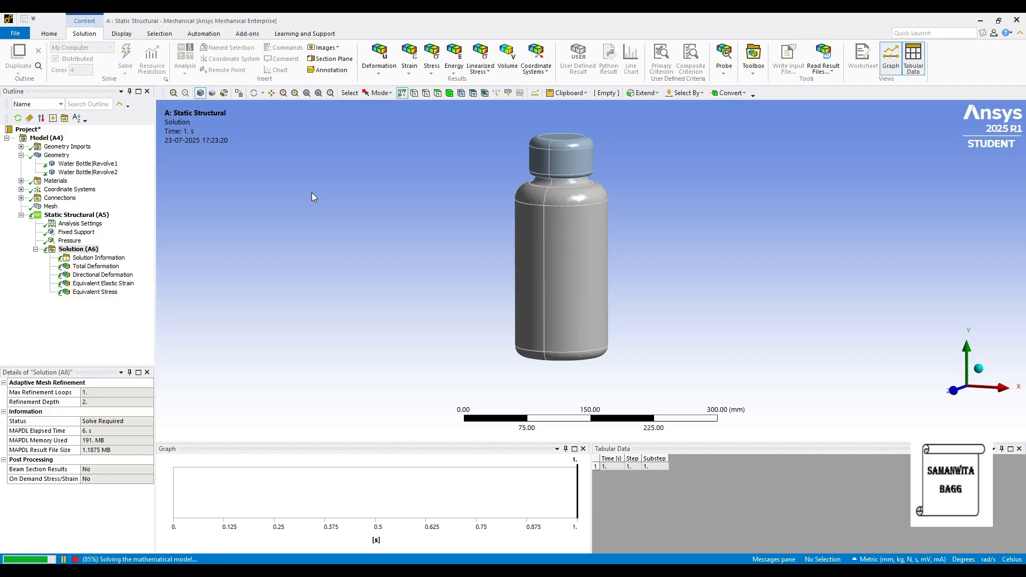
# Review the aluminum alloy bottle's deformation, elastic strain and stress results, playing and pausing the Total Deformation animation.
pyautogui.click(104, 267)
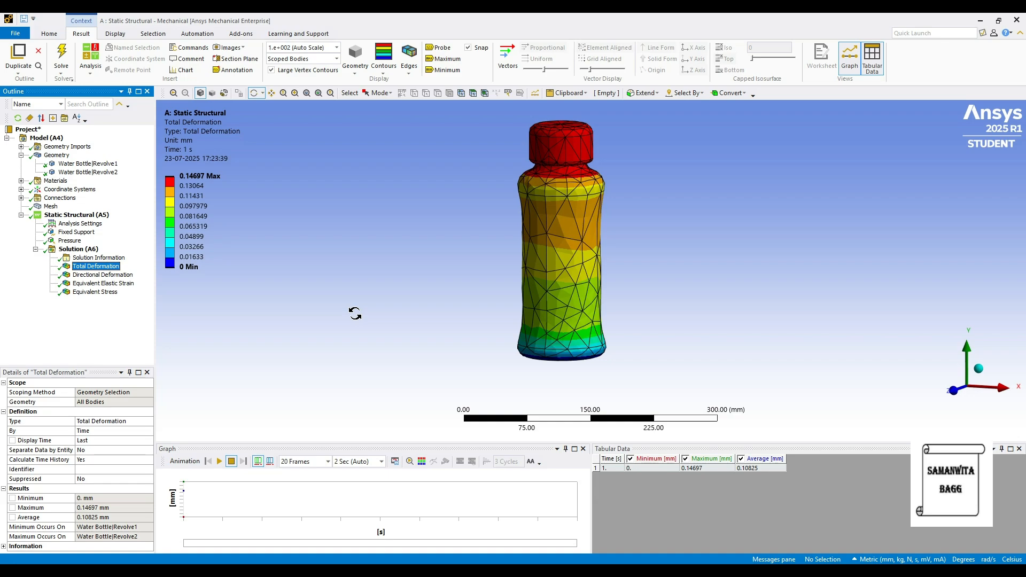
pyautogui.click(219, 461)
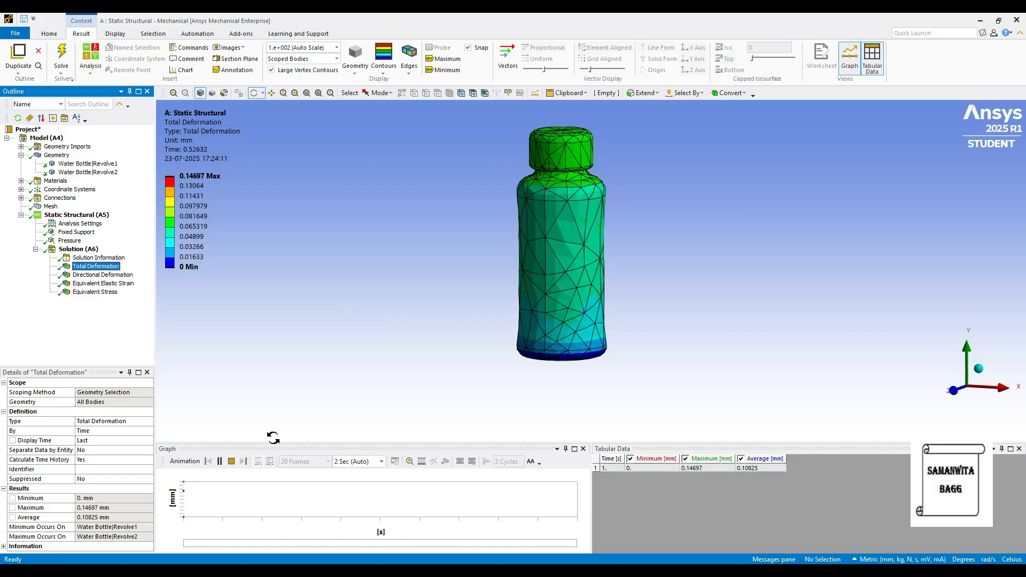
pyautogui.click(219, 461)
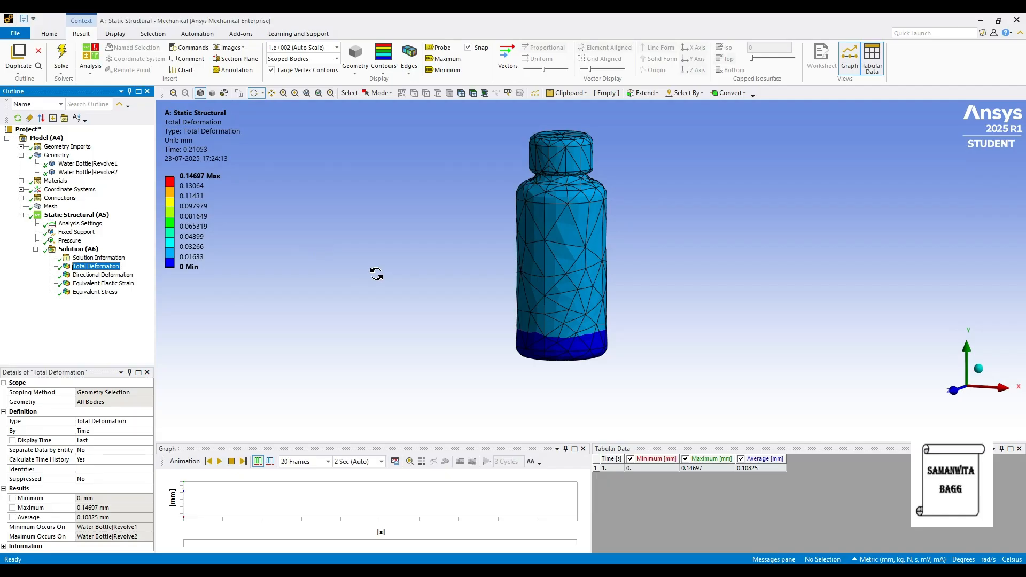
pyautogui.click(103, 274)
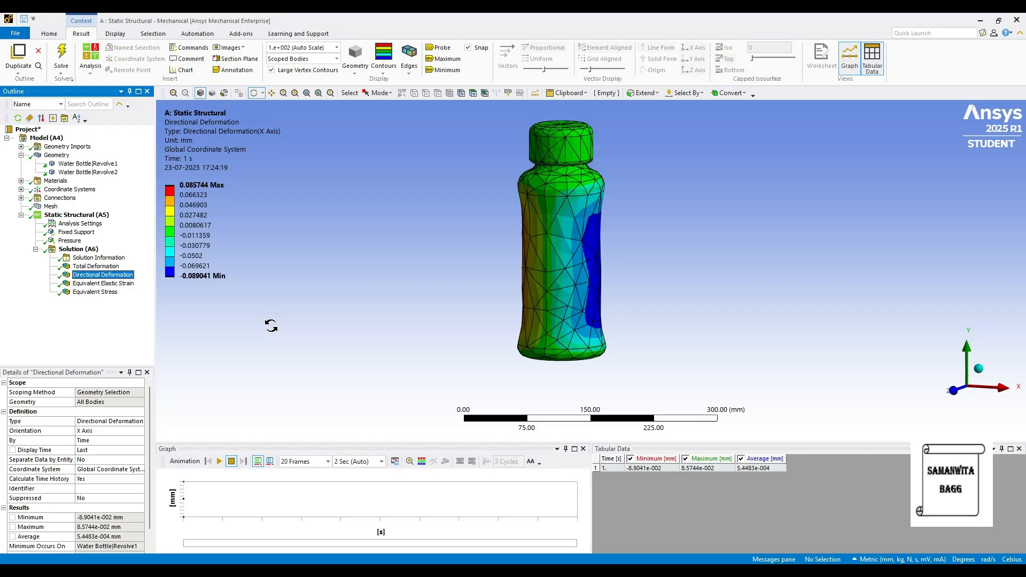
pyautogui.click(107, 283)
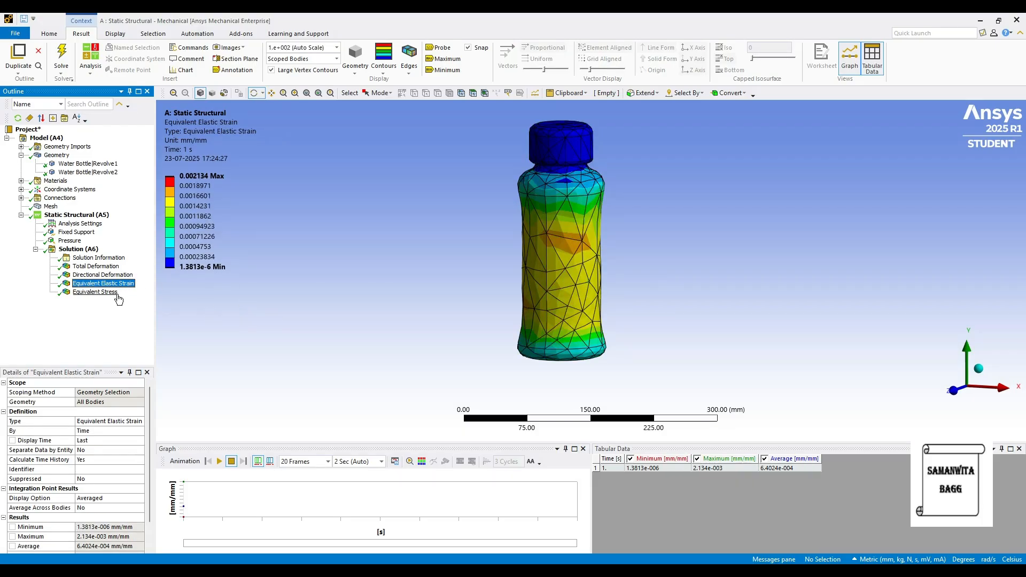
pyautogui.click(95, 292)
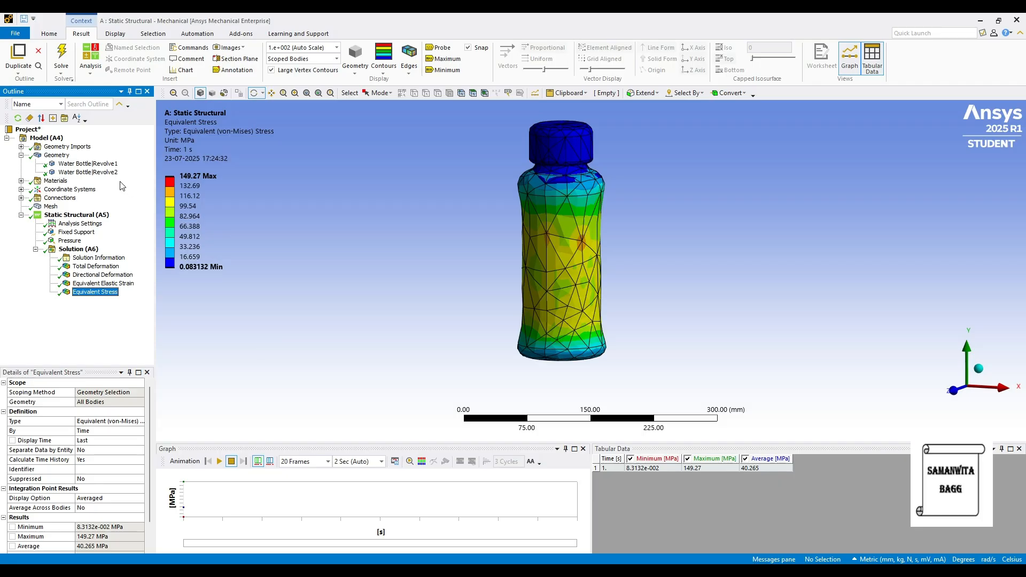
# Switch the material of both the bottle body and the cap to Polyethylene and rerun the solution.
pyautogui.click(101, 164)
pyautogui.click(131, 461)
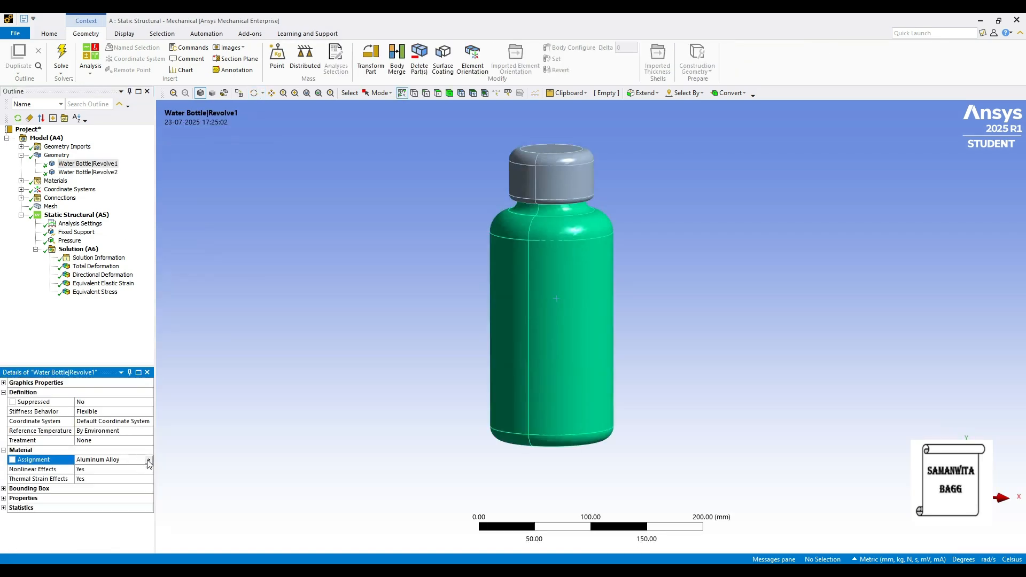
pyautogui.click(149, 459)
pyautogui.click(203, 379)
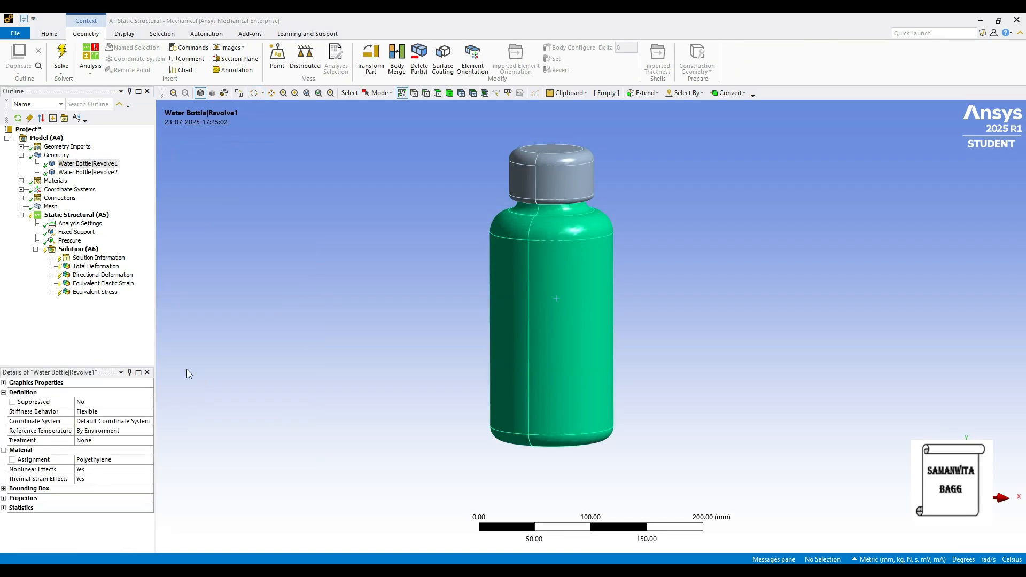
pyautogui.click(111, 172)
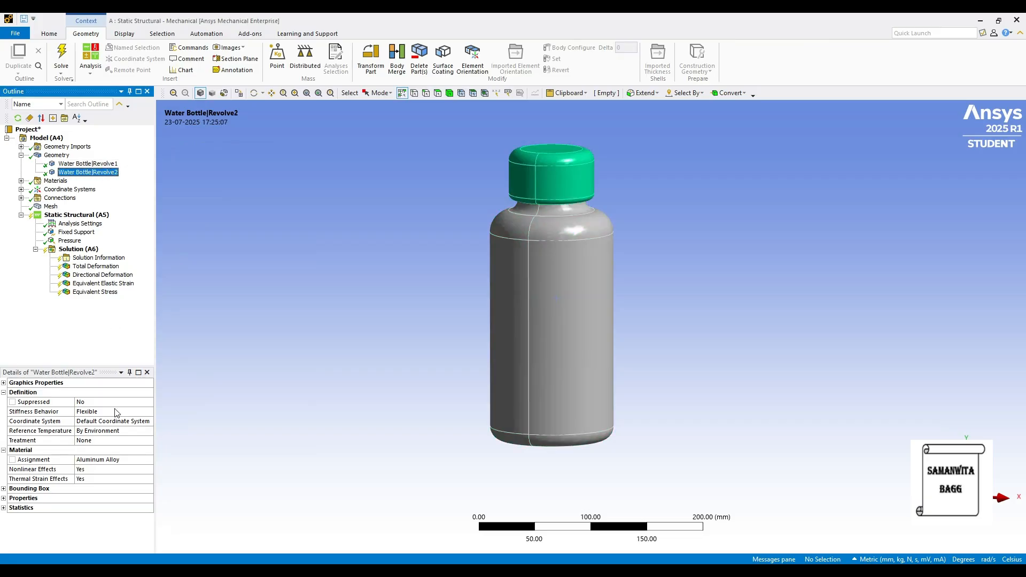
pyautogui.click(142, 460)
pyautogui.click(150, 460)
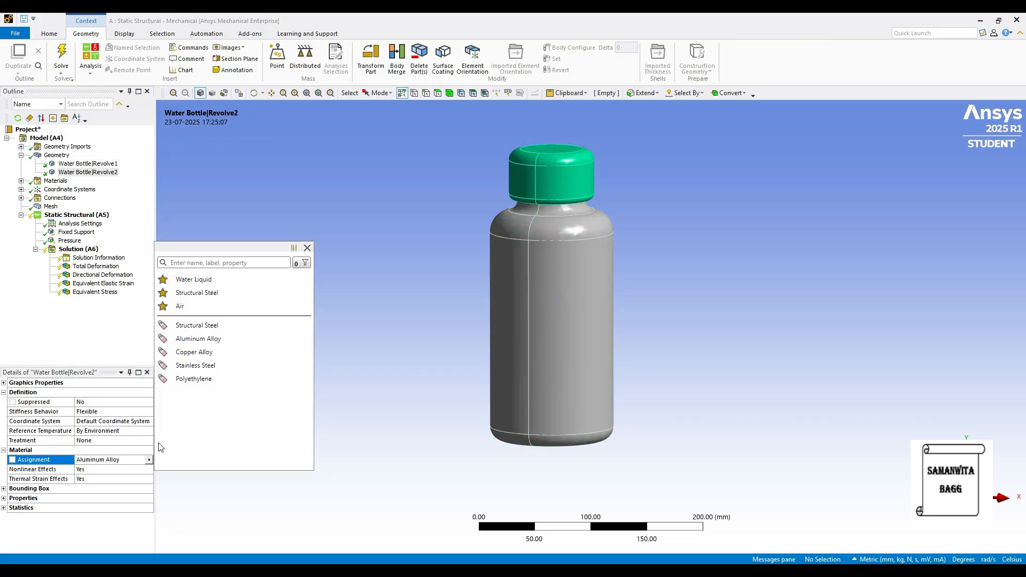
pyautogui.click(191, 379)
pyautogui.click(80, 249)
pyautogui.click(125, 53)
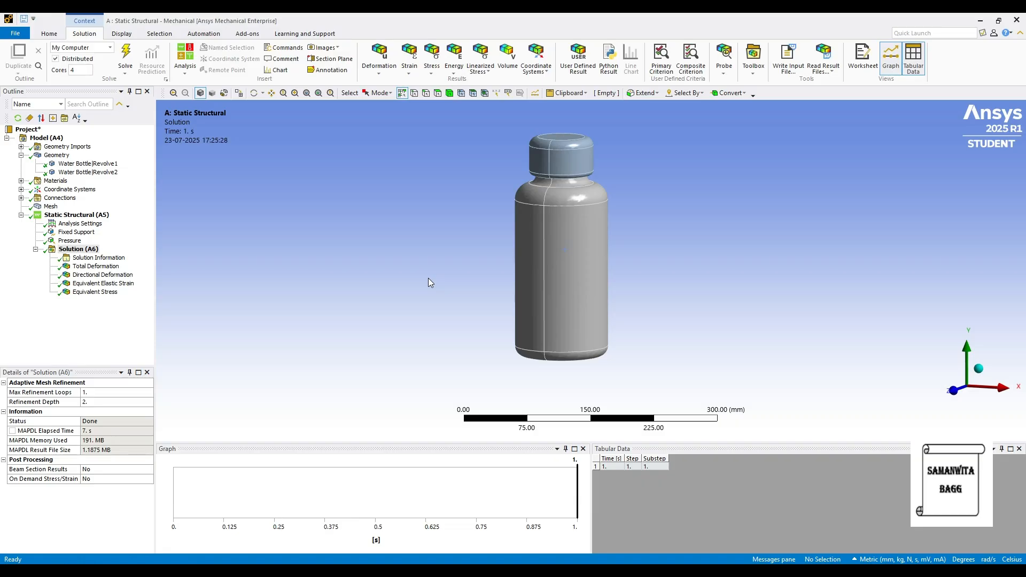
# Display the polyethylene bottle's Total Deformation result, play its animation and pause it.
pyautogui.click(95, 266)
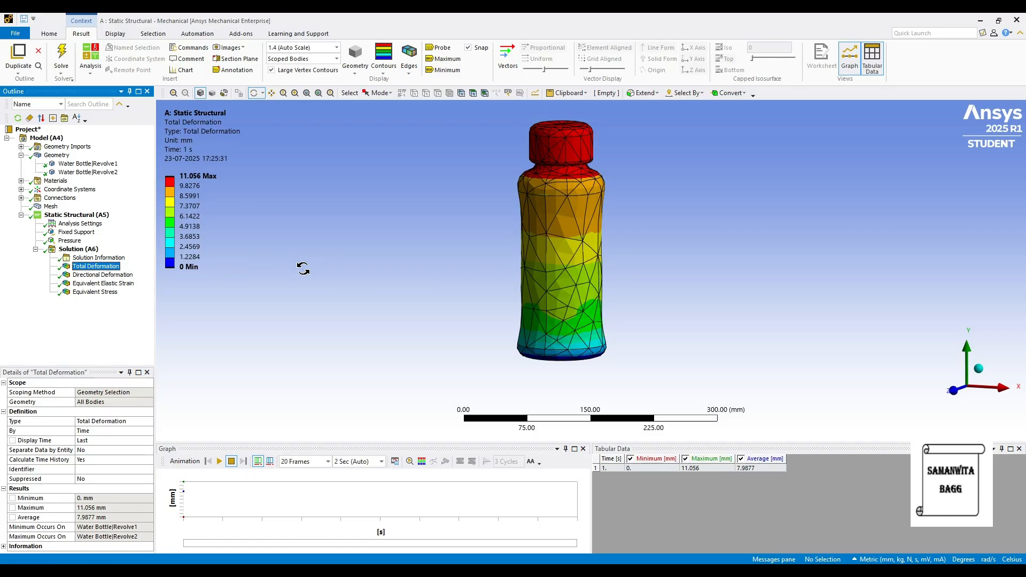
pyautogui.click(219, 461)
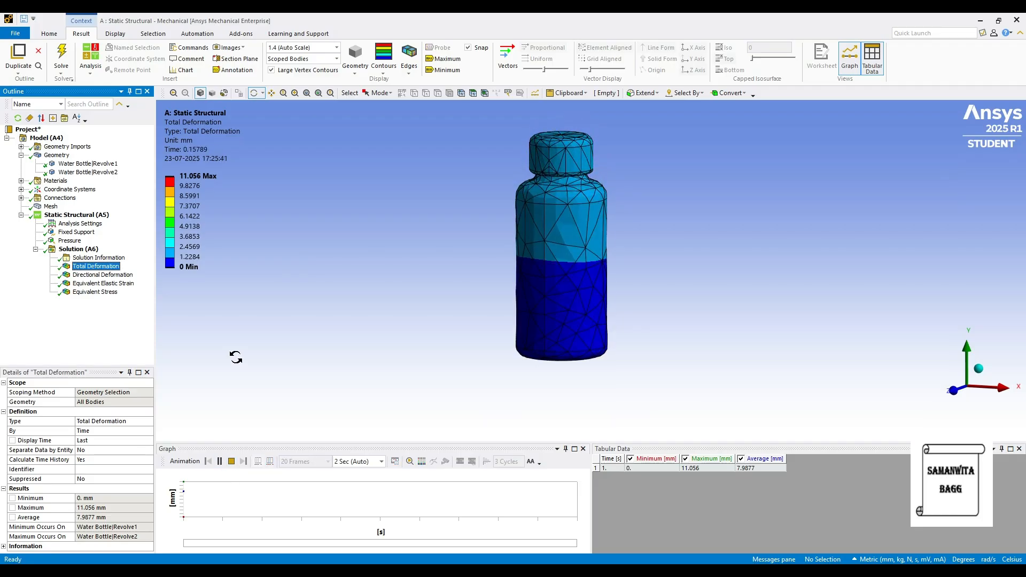
pyautogui.click(220, 462)
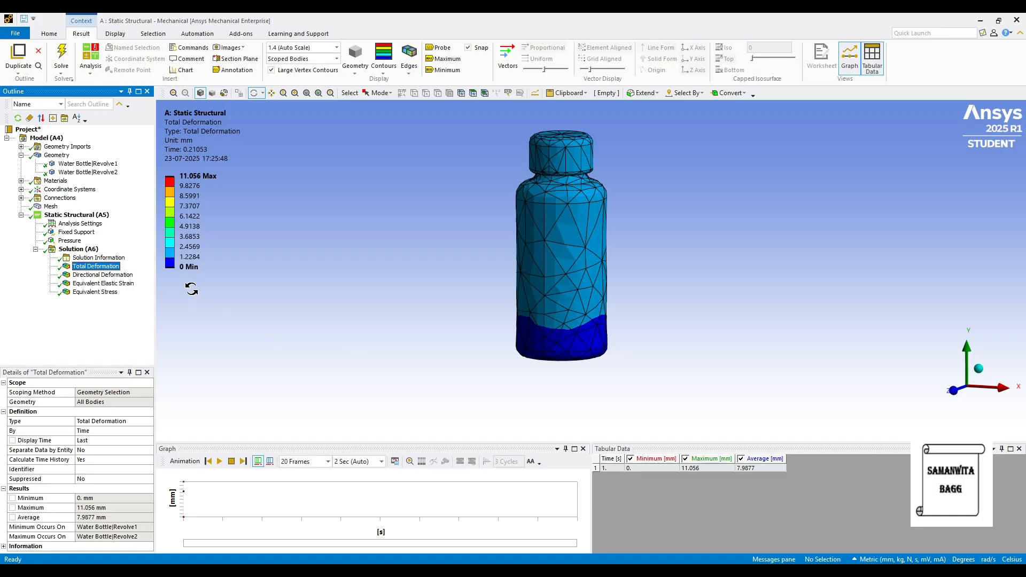
# Review the polyethylene bottle's Directional Deformation, Equivalent Elastic Strain and Equivalent Stress contours.
pyautogui.click(120, 275)
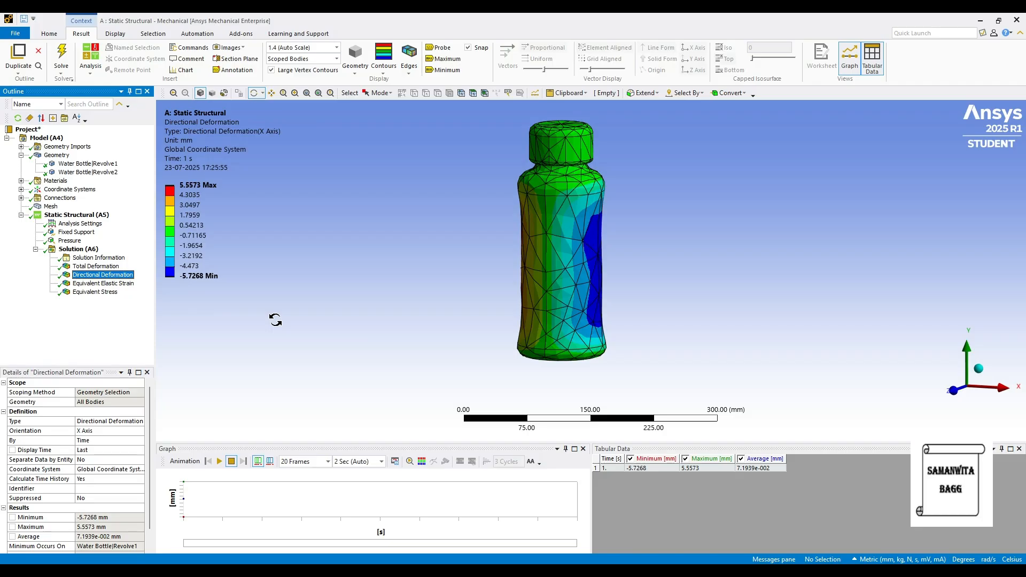
pyautogui.click(102, 283)
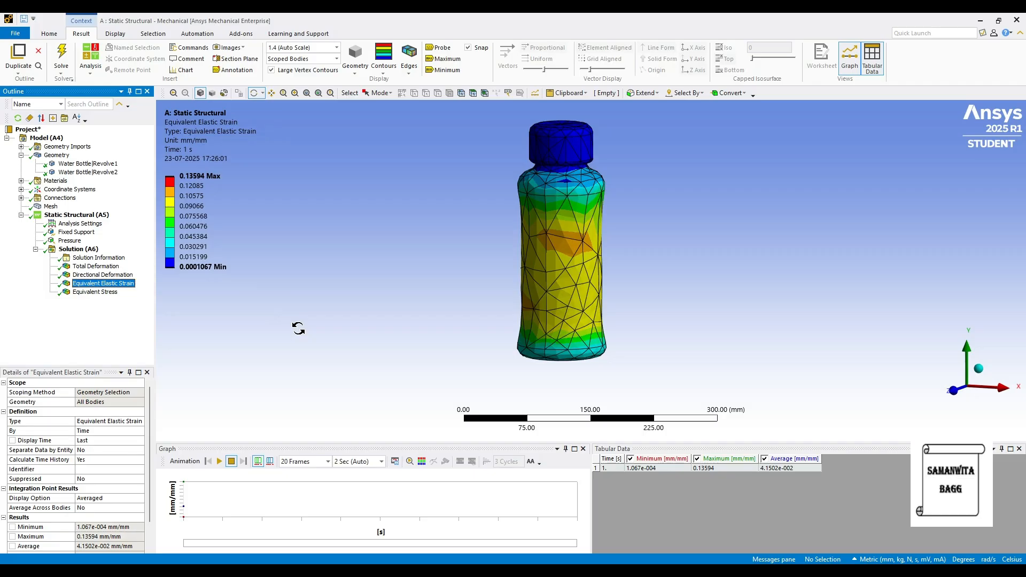
pyautogui.click(101, 292)
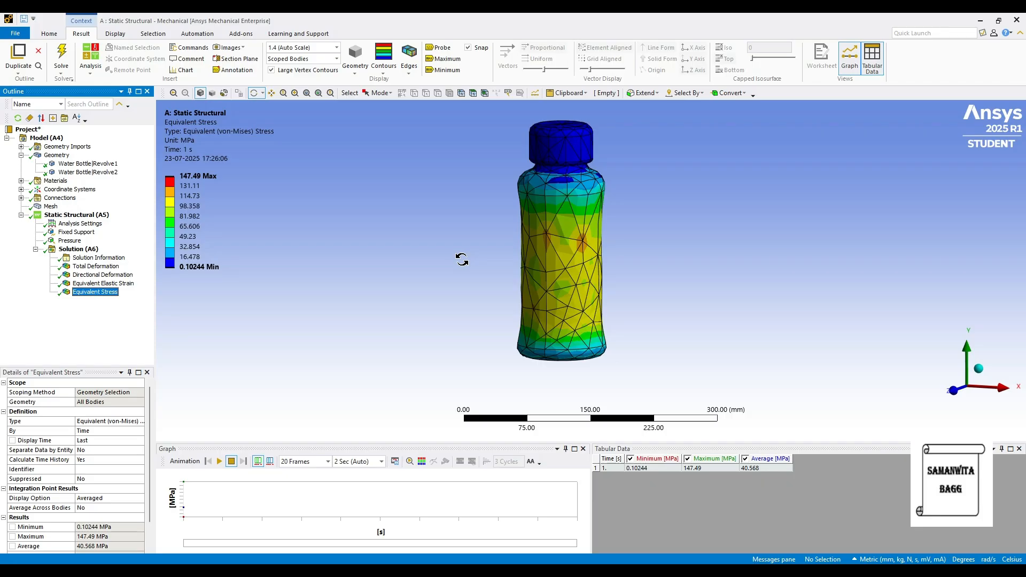
pyautogui.press('Up')
pyautogui.press('Up')
pyautogui.press('Up')
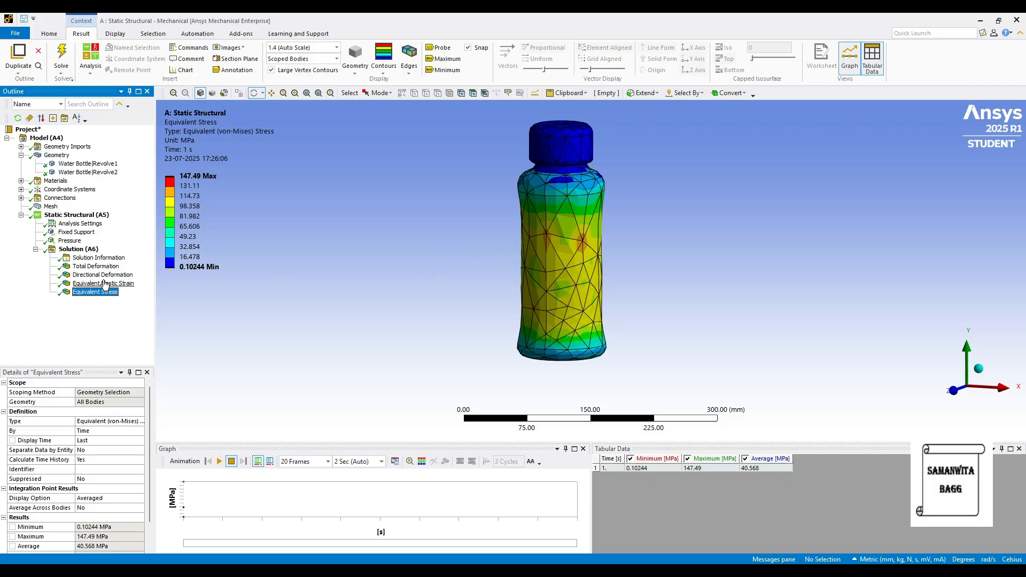